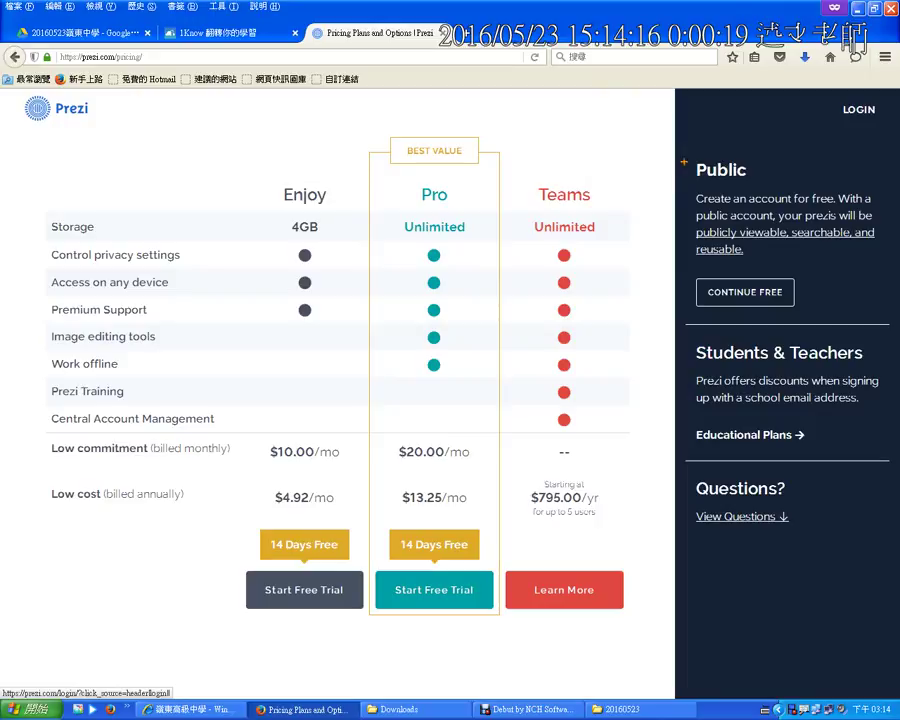
# Open the sign-up form for the free Public account from the pricing page
pyautogui.moveTo(682, 153)
pyautogui.mouseDown()
pyautogui.moveTo(706, 194)
pyautogui.moveTo(836, 298)
pyautogui.moveTo(878, 316)
pyautogui.mouseUp()
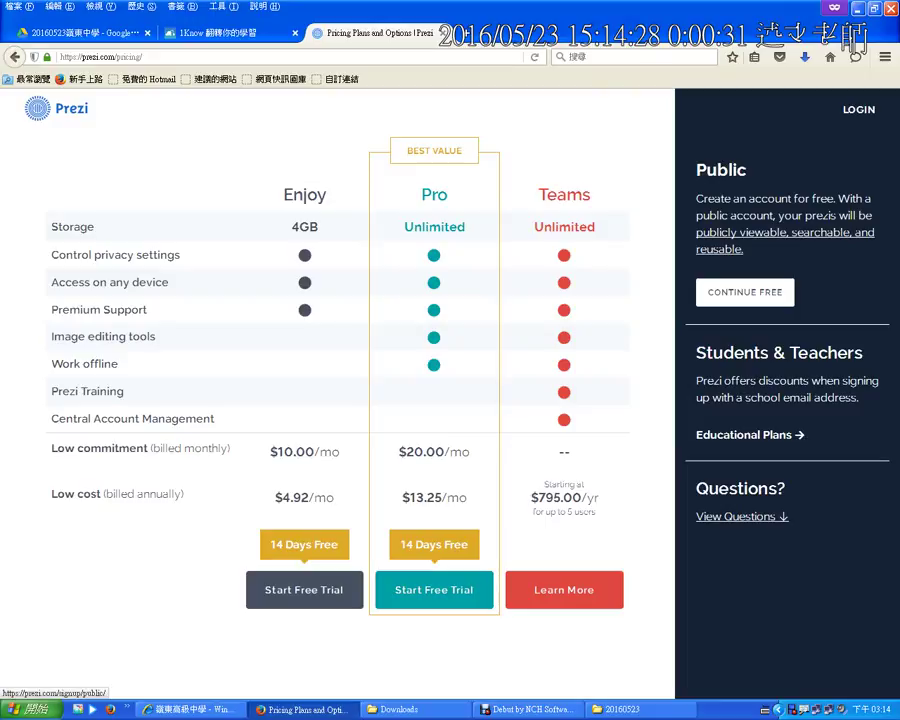
pyautogui.click(745, 292)
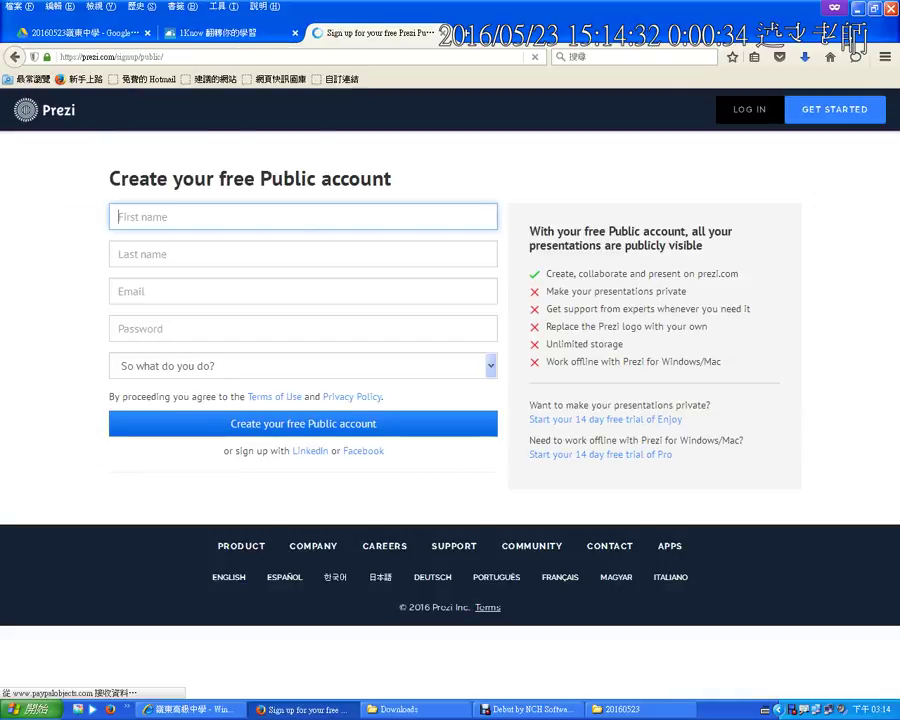
pyautogui.moveTo(210, 213); pyautogui.dragTo(243, 205)
pyautogui.moveTo(209, 248); pyautogui.dragTo(240, 238)
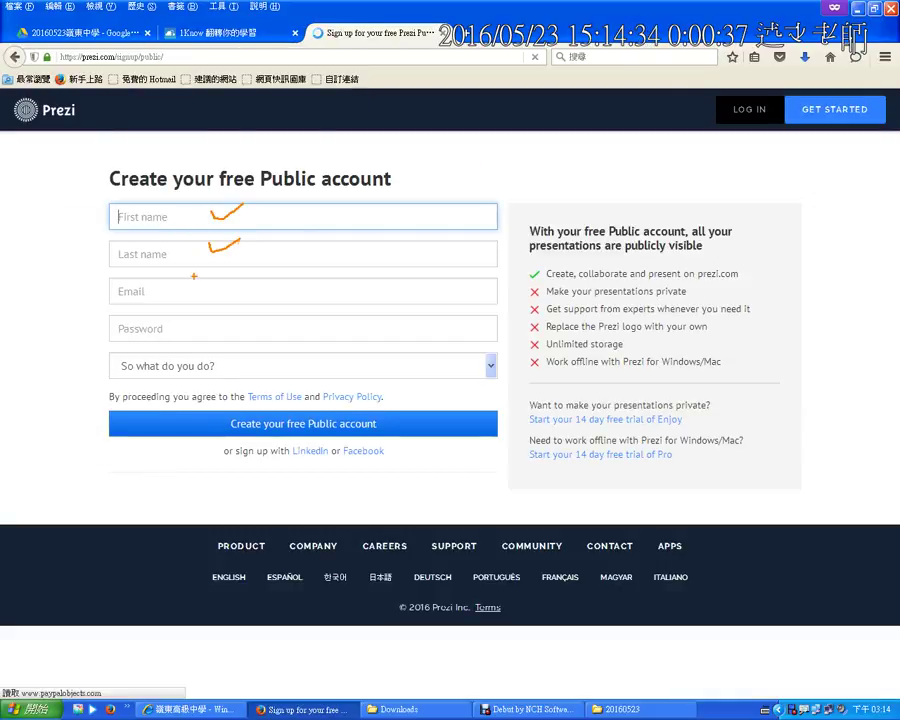
pyautogui.moveTo(183, 293); pyautogui.dragTo(213, 281)
pyautogui.moveTo(181, 336); pyautogui.dragTo(213, 320)
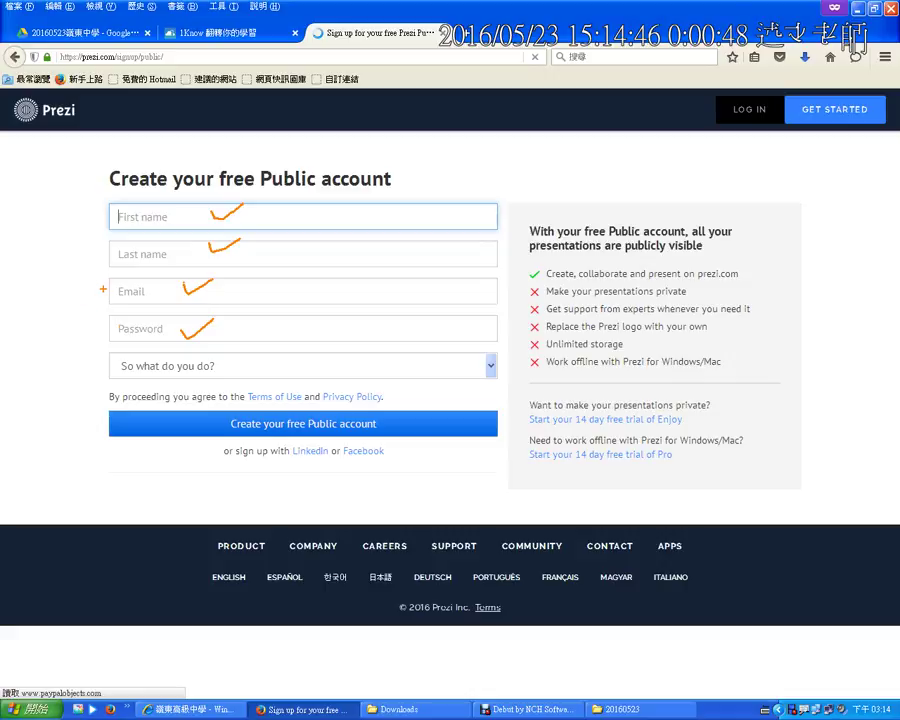
pyautogui.moveTo(99, 290)
pyautogui.mouseDown()
pyautogui.moveTo(80, 330)
pyautogui.moveTo(101, 356)
pyautogui.mouseUp()
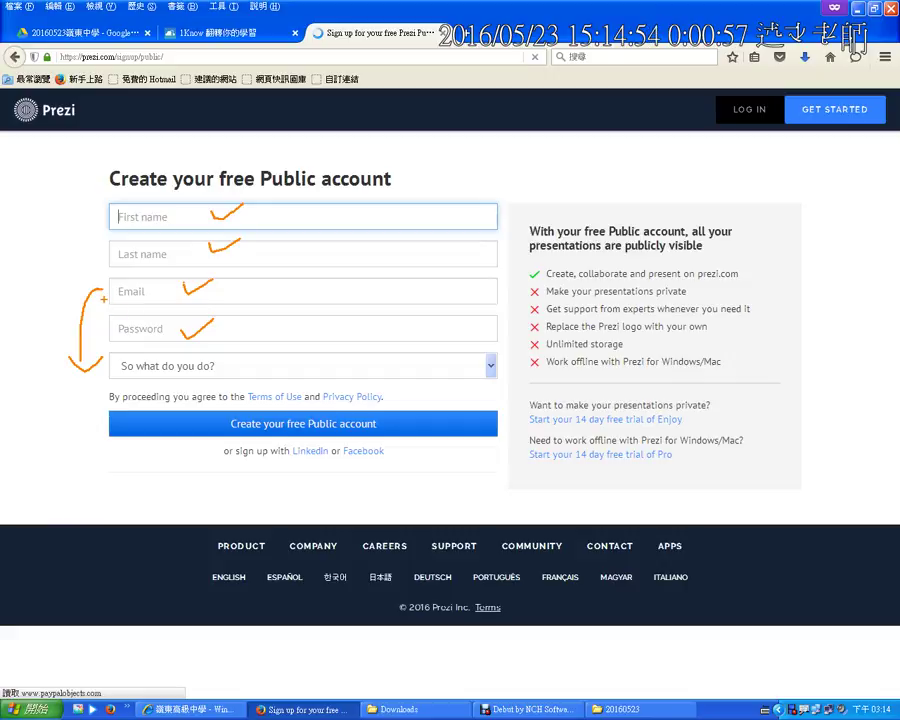
pyautogui.press('Escape')
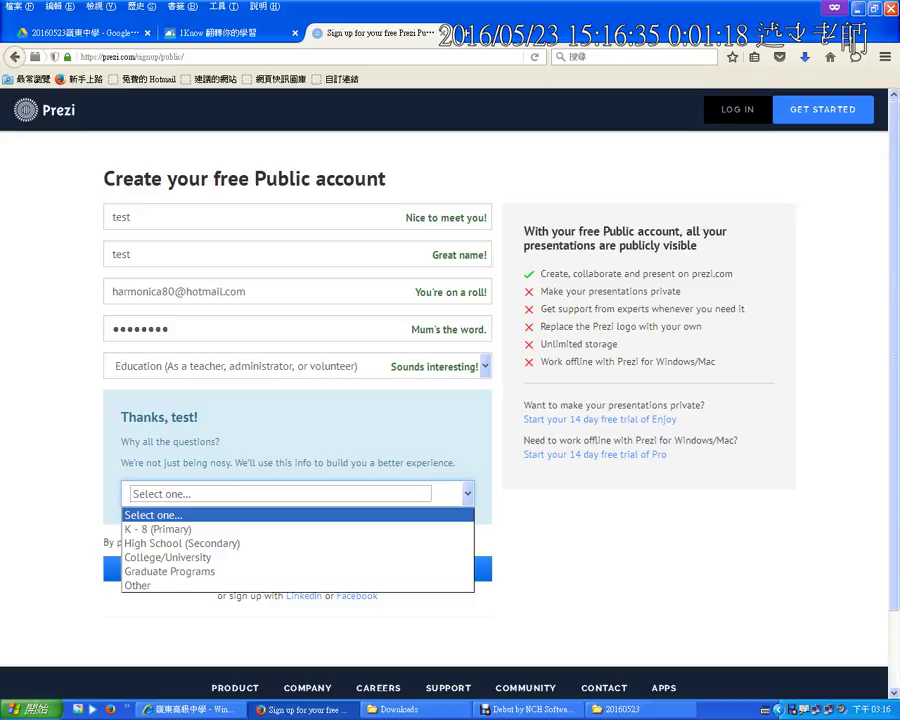
# Choose High School (Secondary) as the education level and create the free Public account
pyautogui.press('Down')
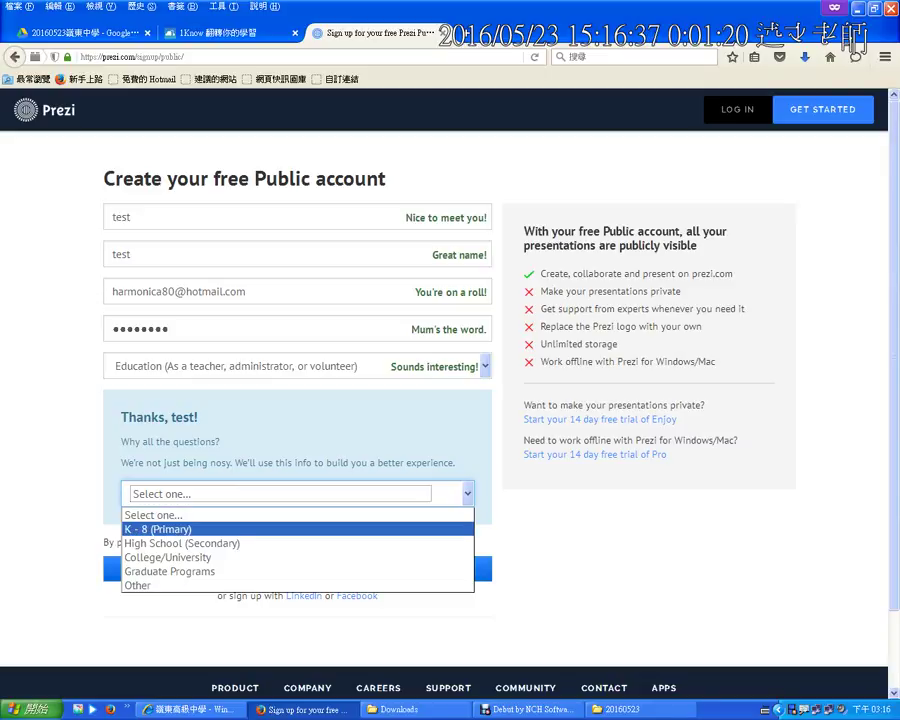
pyautogui.press('Down')
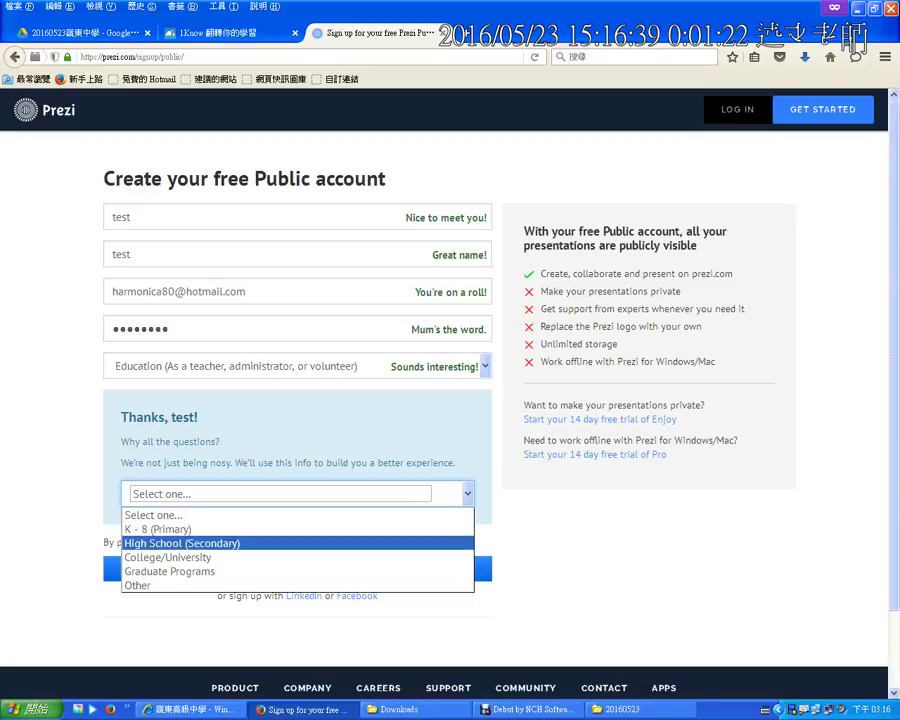
pyautogui.press('Return')
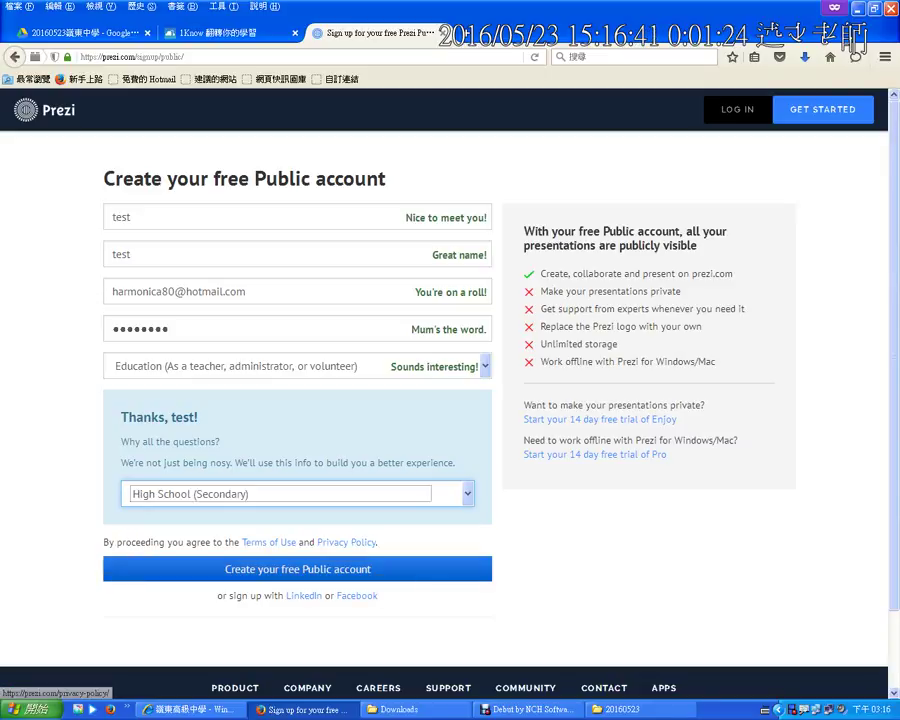
pyautogui.press('Tab')
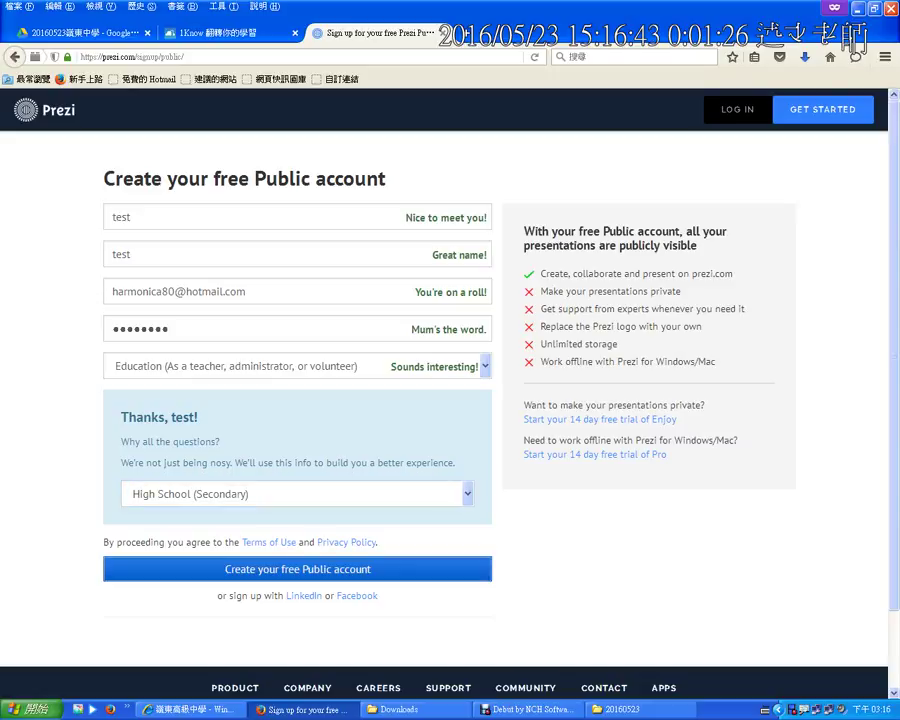
pyautogui.press('Return')
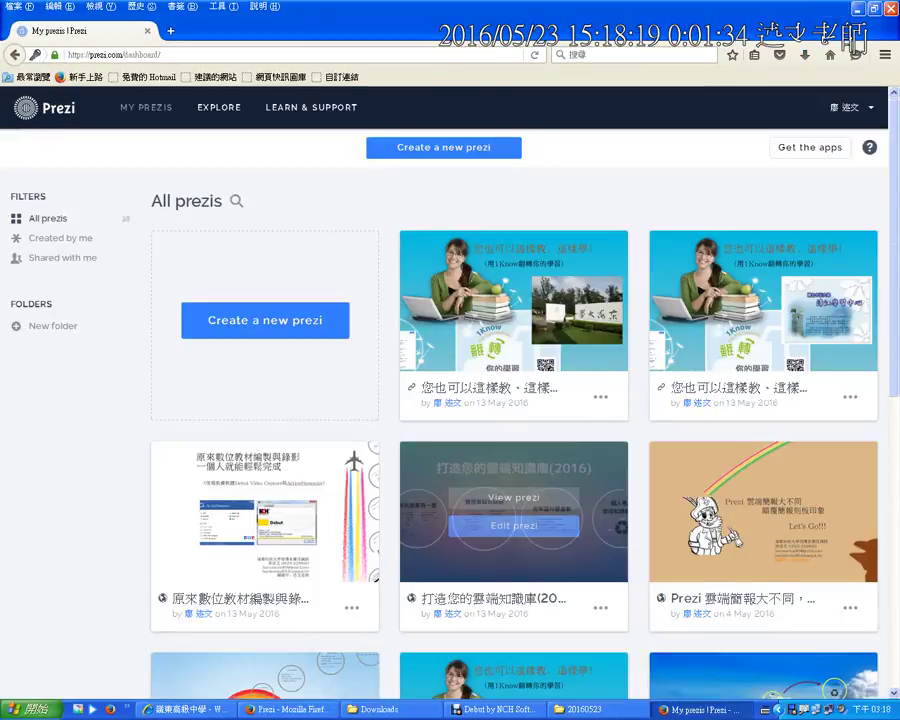
# Look through the existing presentations under All prezis
pyautogui.scroll(-5, 514, 400)
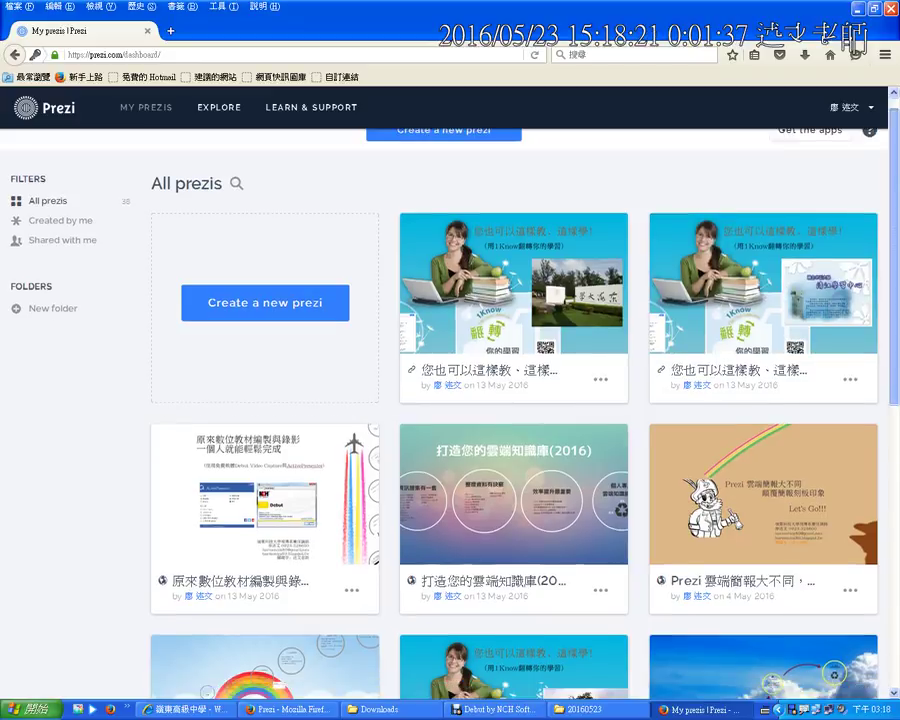
pyautogui.scroll(-1, 514, 400)
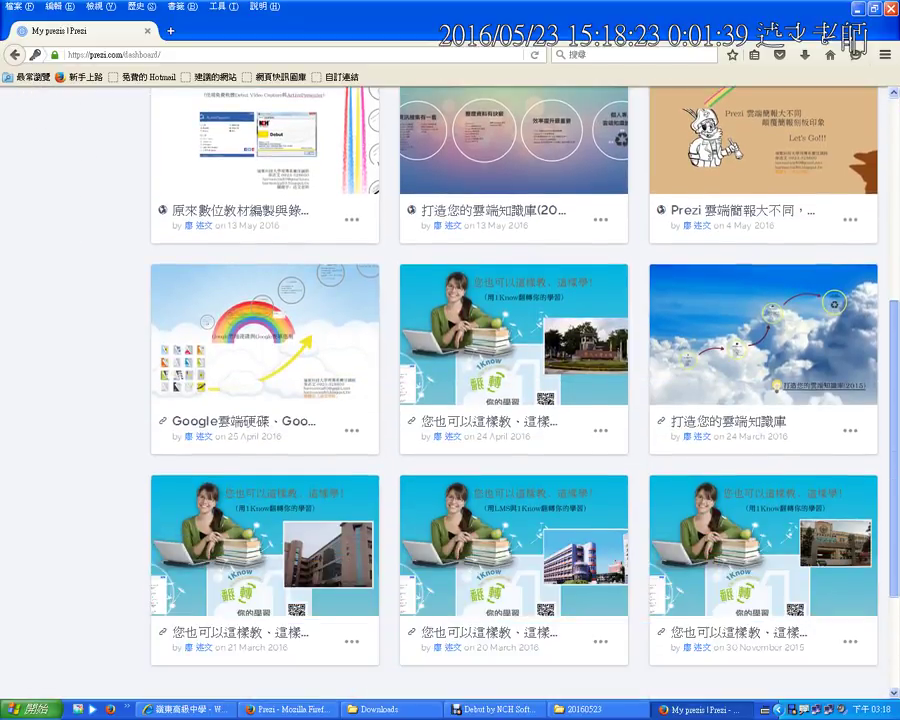
pyautogui.scroll(-1, 514, 400)
pyautogui.scroll(5, 514, 400)
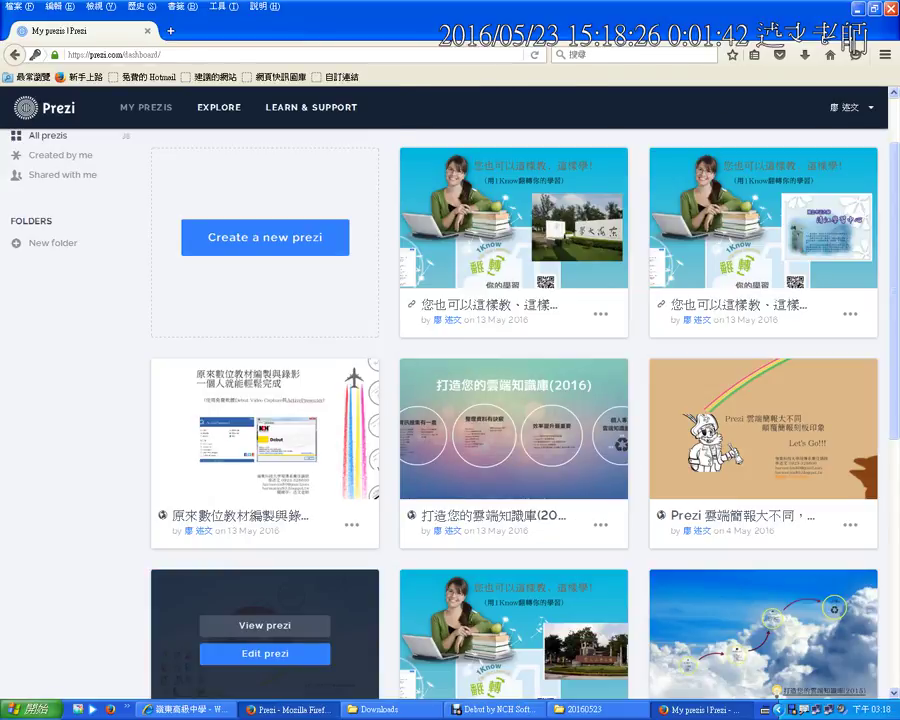
# Switch to the new account's browser window, go through the welcome introduction and start creating a first prezi with the step-by-step guide
pyautogui.click(290, 709)
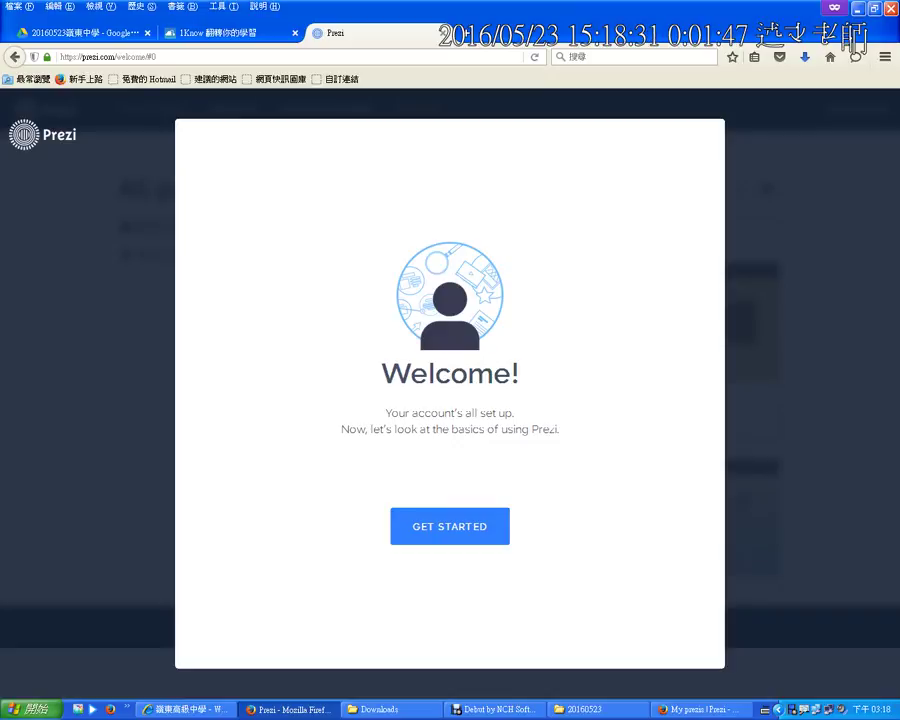
pyautogui.click(450, 526)
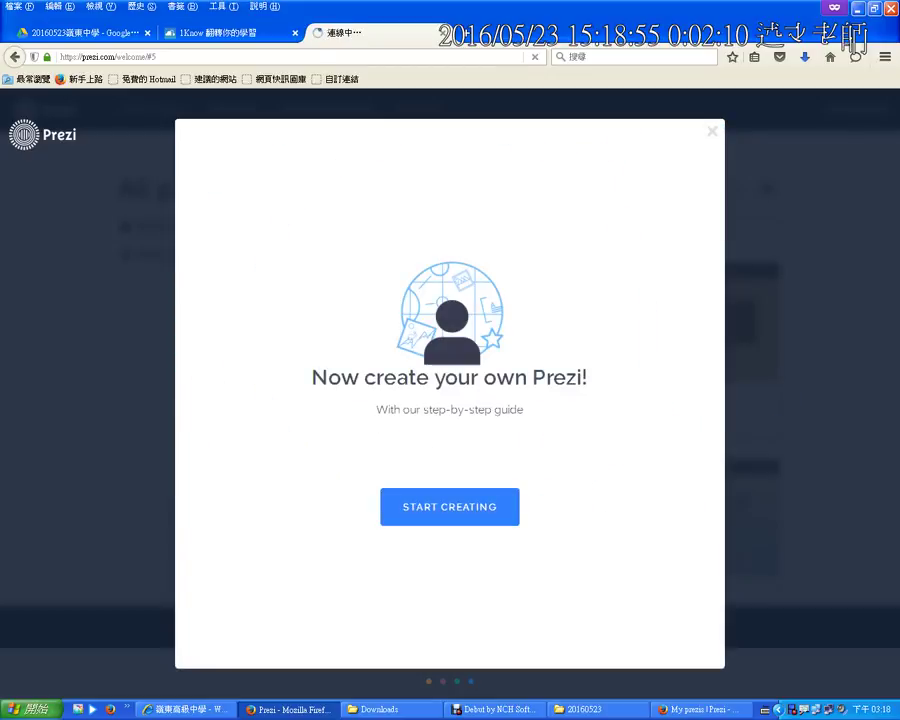
pyautogui.click(449, 506)
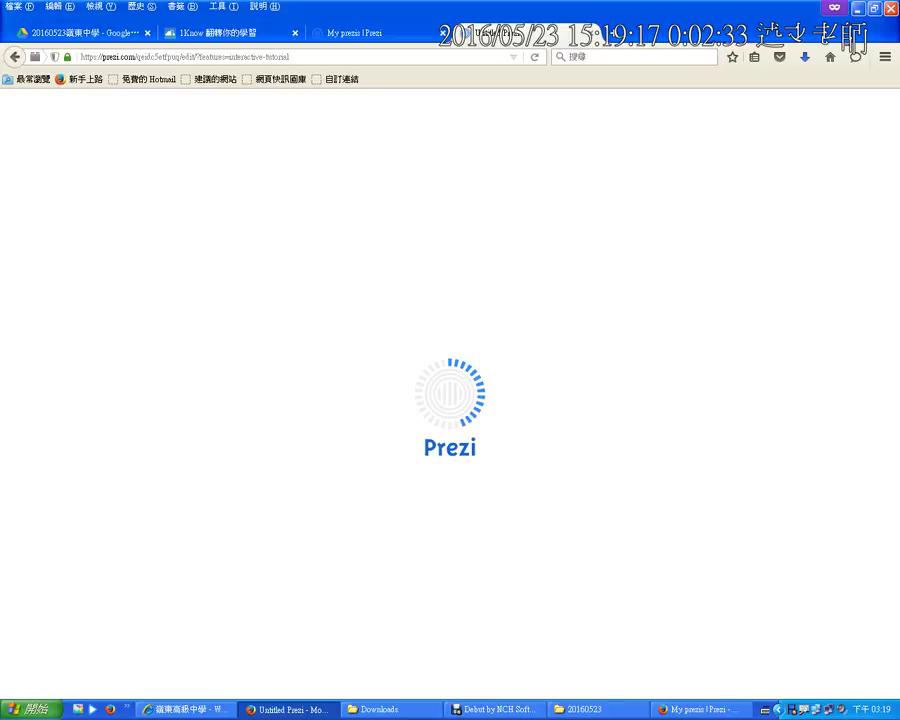
# Return to the new account's My prezis dashboard and open the Explore page
pyautogui.click(360, 35)
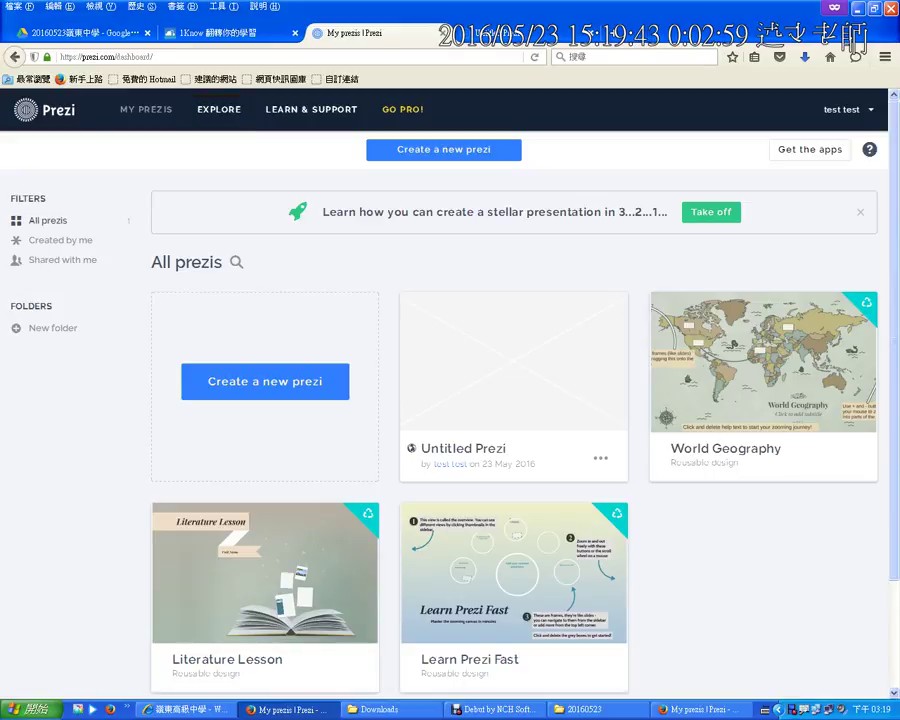
pyautogui.click(219, 109)
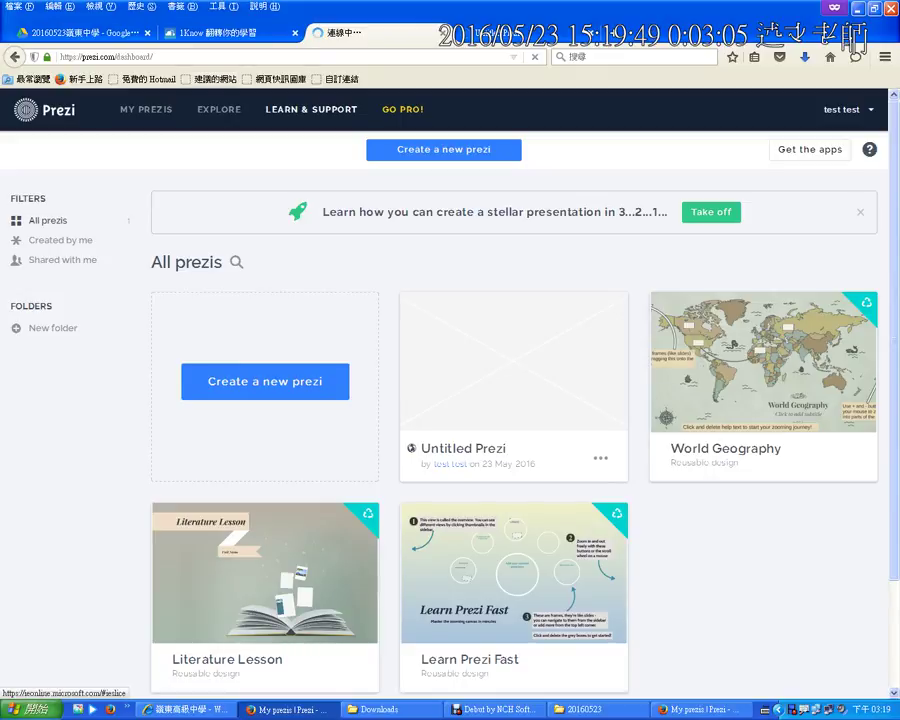
# Switch to the 1Know group page and advance the embedded Prezi introduction to its comparison of free, education and Enjoy plans
pyautogui.hotkey('ctrl', 'shift', 'Tab')
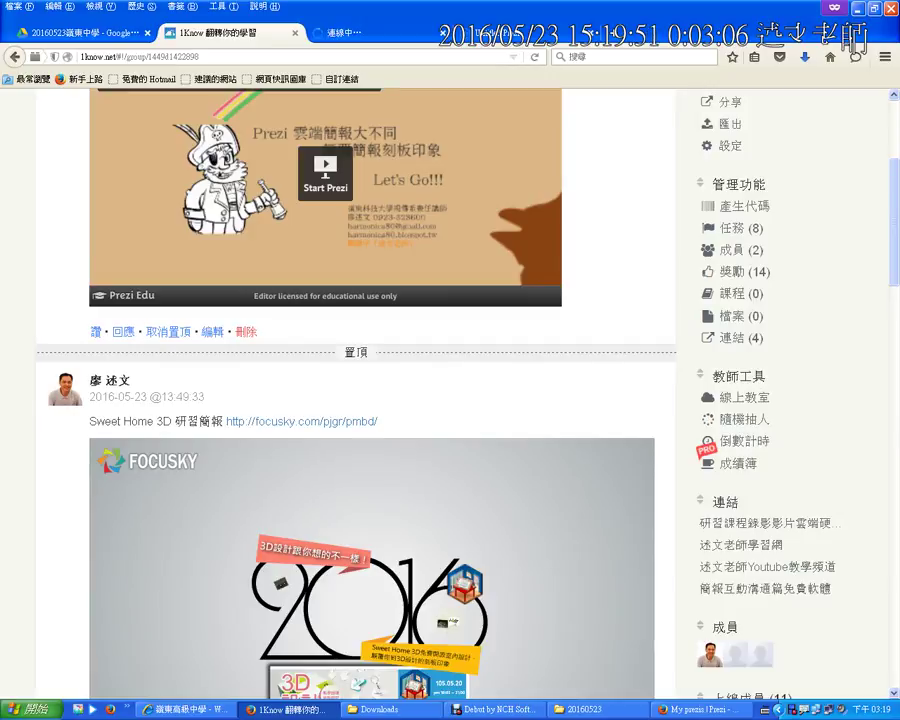
pyautogui.scroll(4, 350, 400)
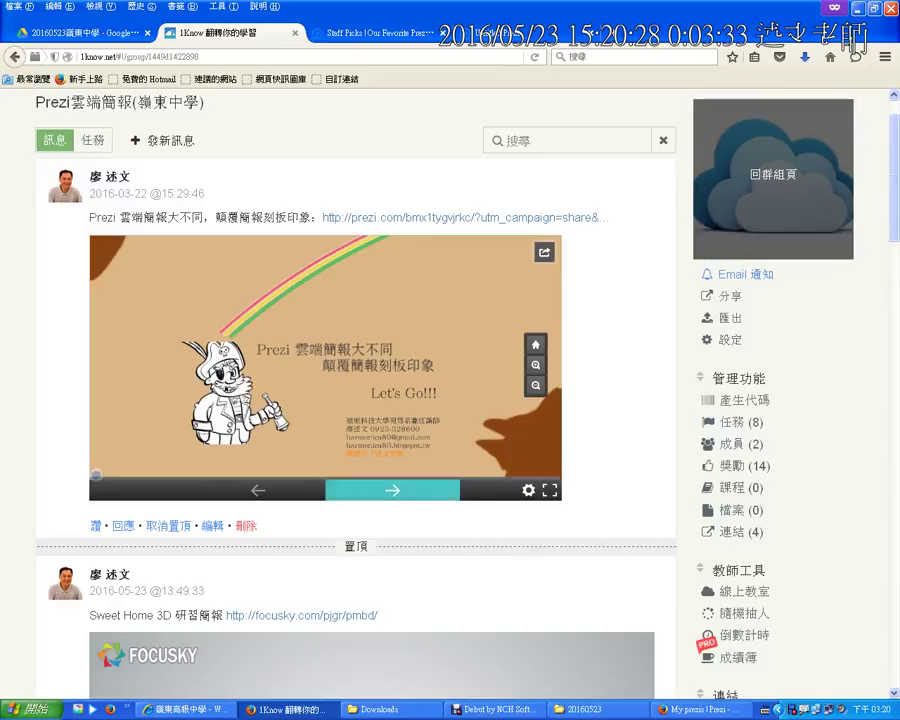
pyautogui.click(392, 490)
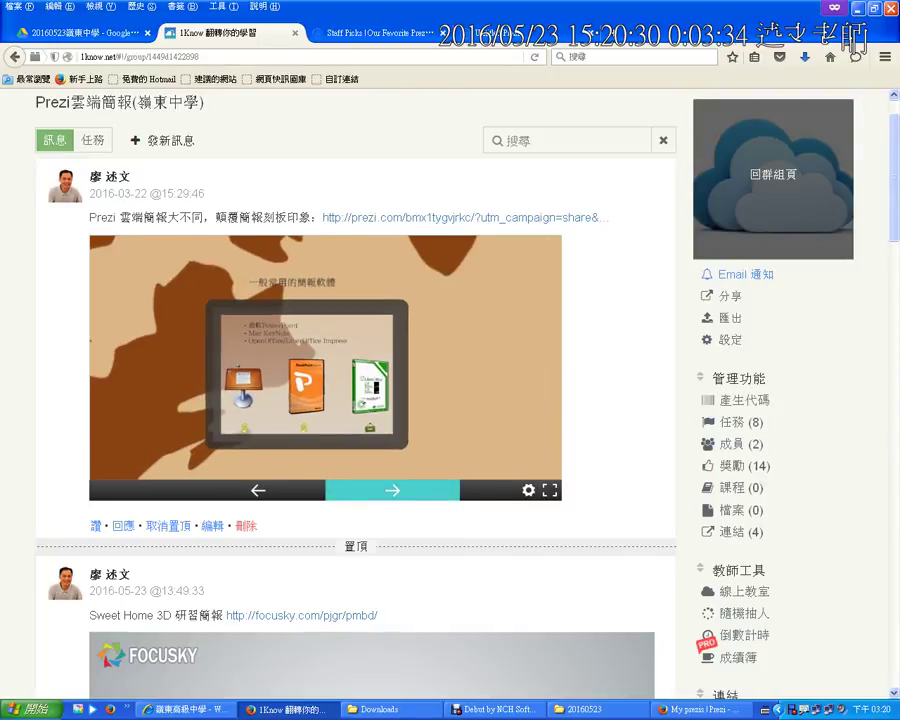
pyautogui.click(392, 490)
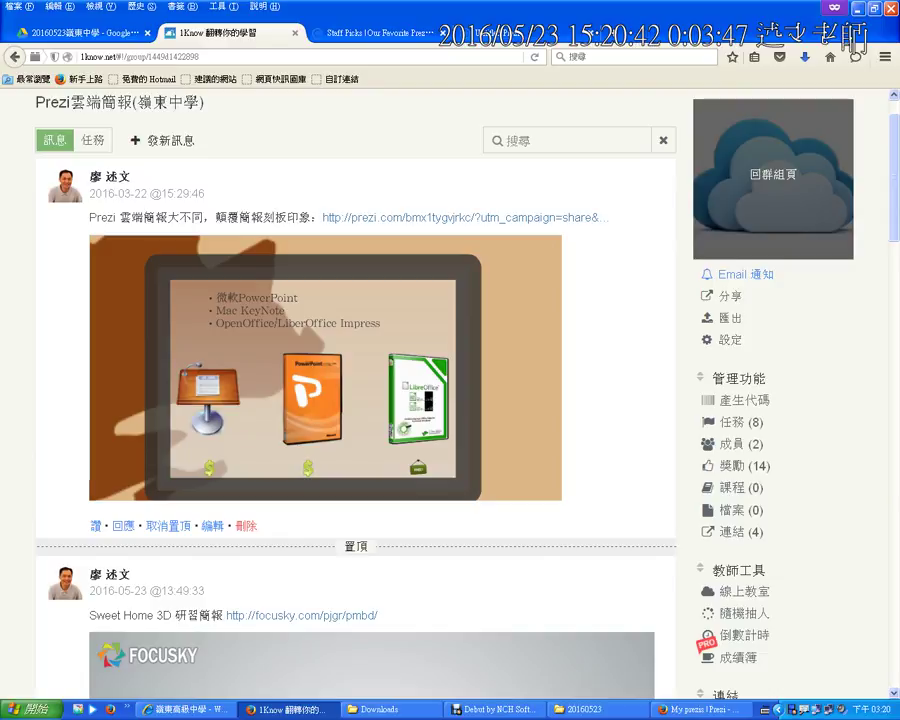
pyautogui.press('Right')
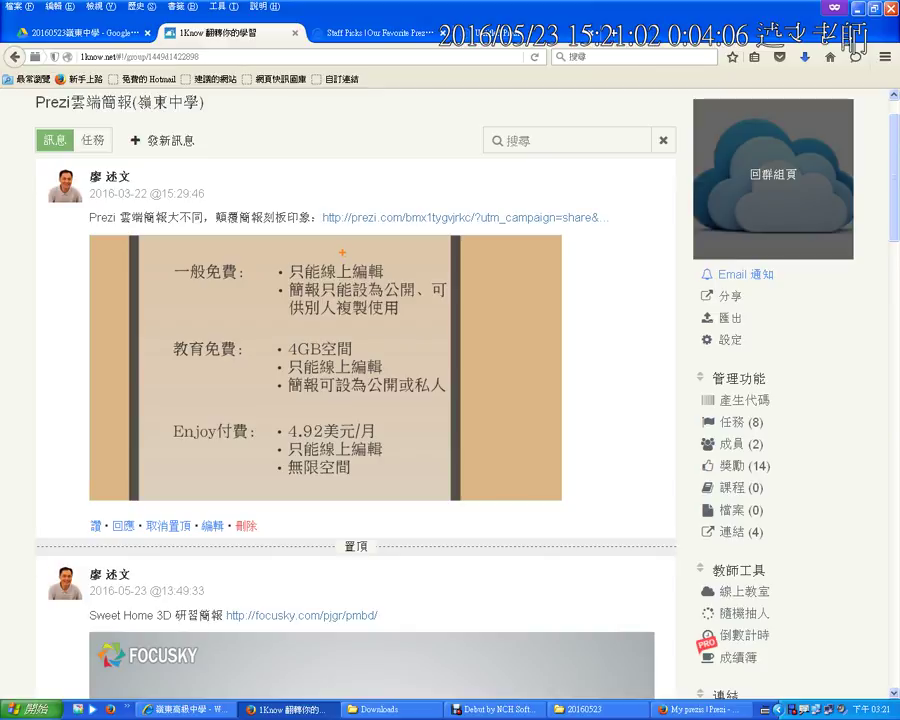
pyautogui.moveTo(342, 252)
pyautogui.mouseDown()
pyautogui.moveTo(362, 245)
pyautogui.moveTo(405, 271)
pyautogui.moveTo(414, 263)
pyautogui.mouseUp()
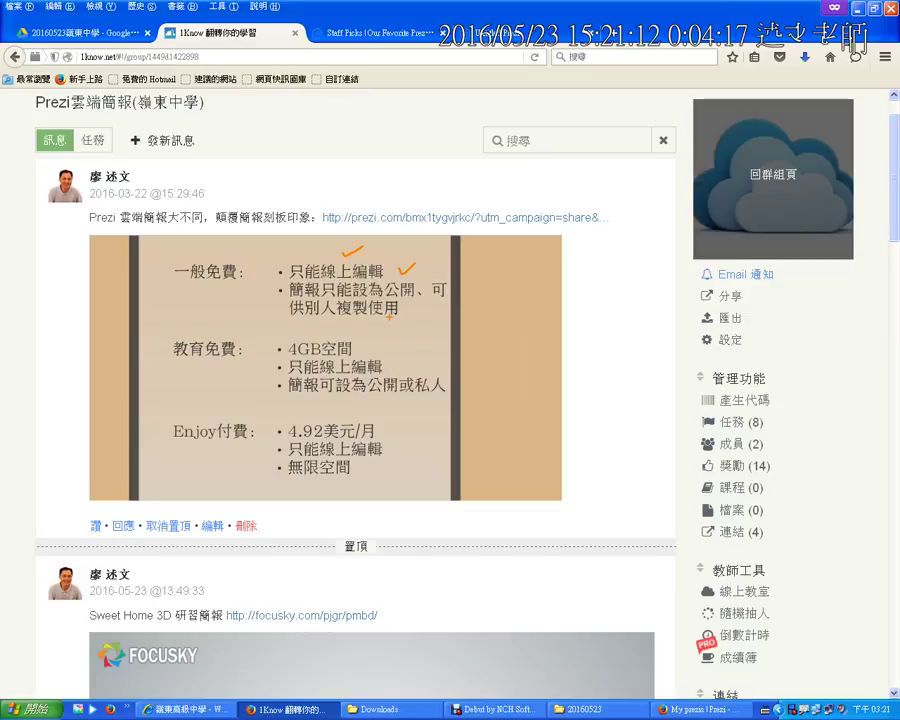
pyautogui.press('e')
pyautogui.moveTo(169, 360); pyautogui.dragTo(240, 355)
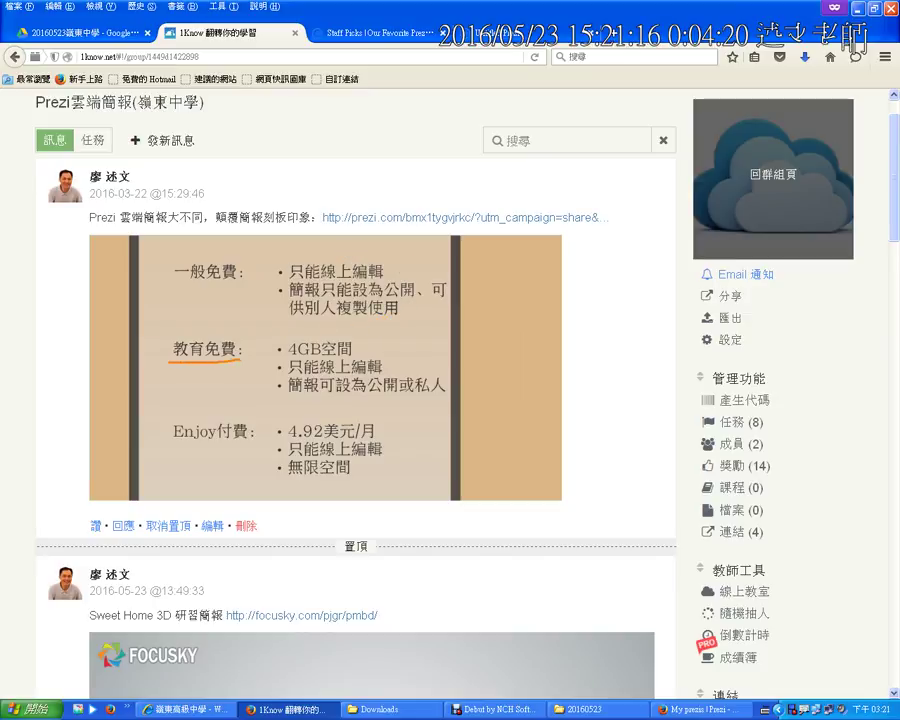
pyautogui.moveTo(348, 328); pyautogui.dragTo(375, 321)
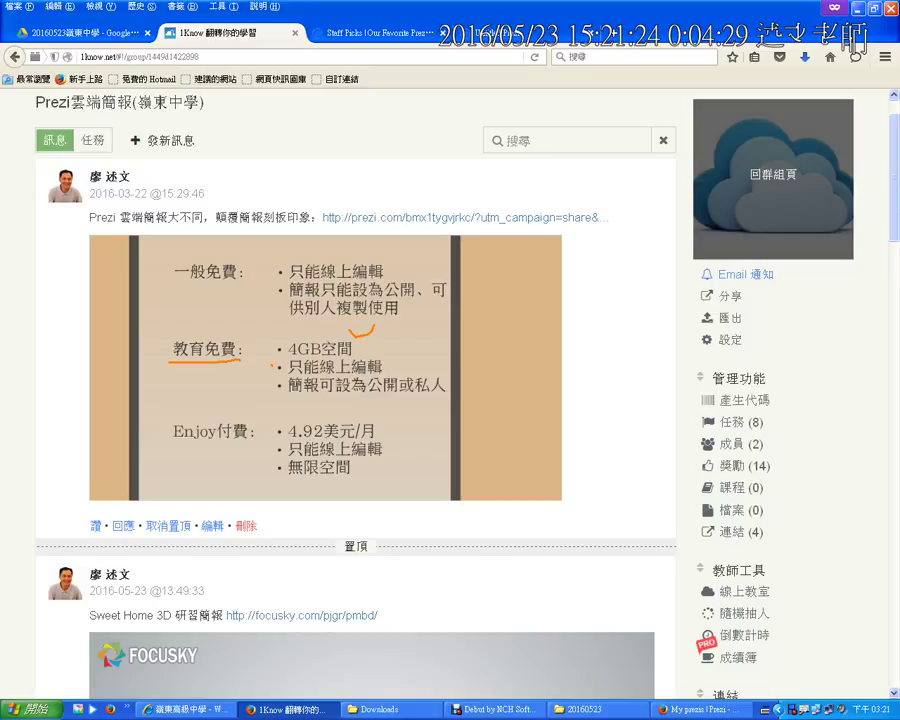
pyautogui.moveTo(278, 391); pyautogui.dragTo(450, 394)
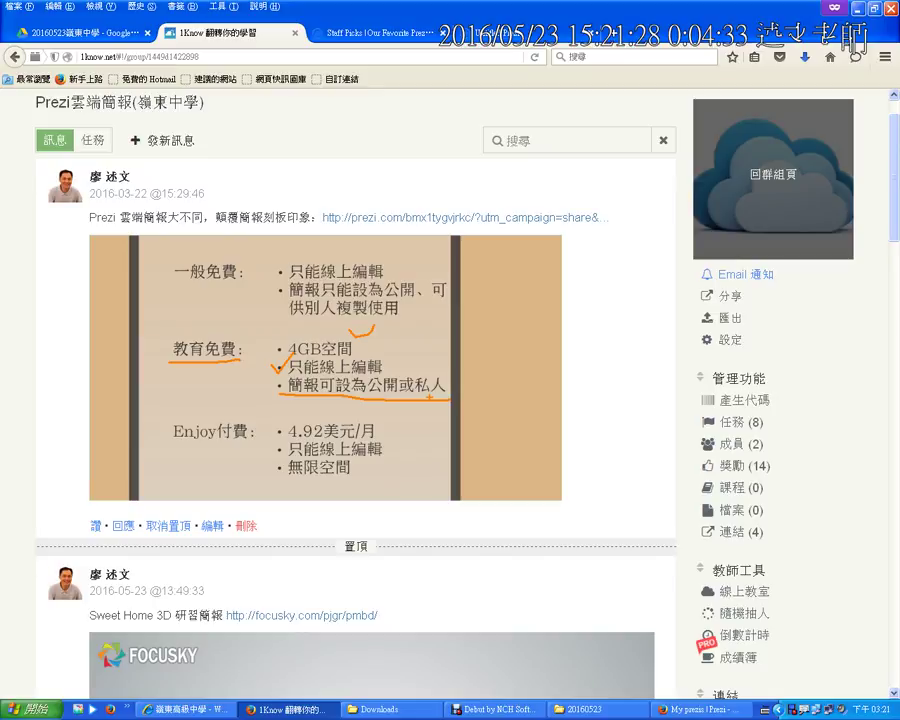
pyautogui.press('e')
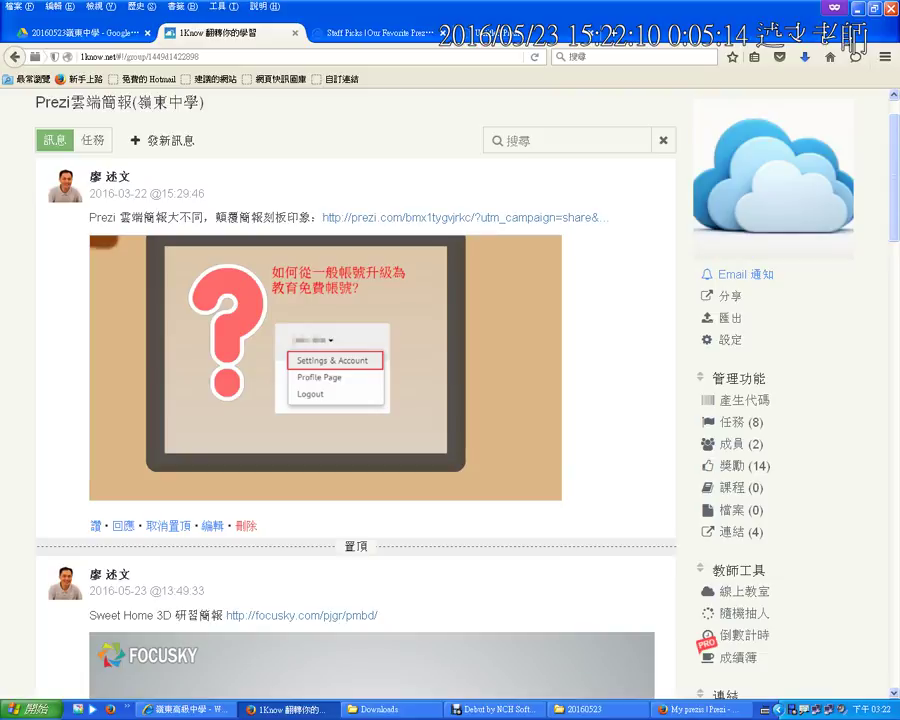
# Switch back to the Prezi site and open the account's Settings & Account page
pyautogui.click(375, 33)
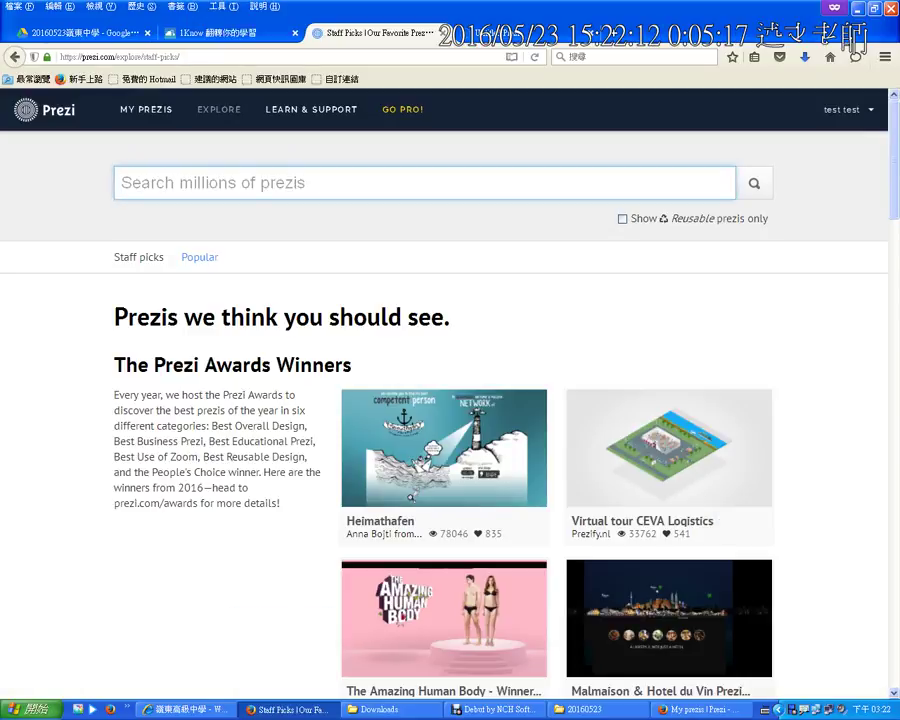
pyautogui.click(845, 110)
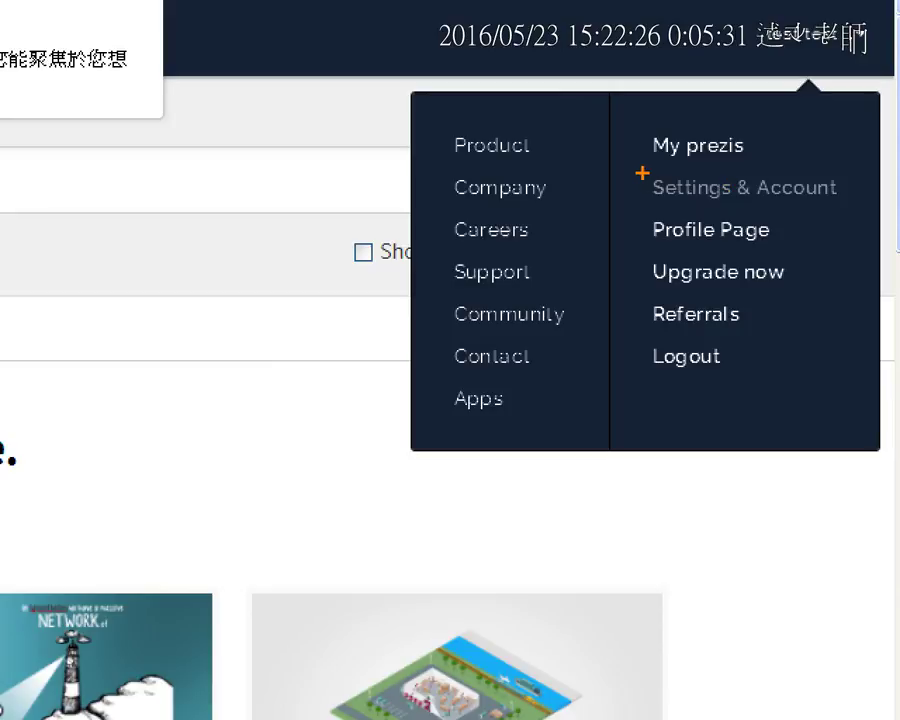
pyautogui.moveTo(635, 167); pyautogui.dragTo(866, 206)
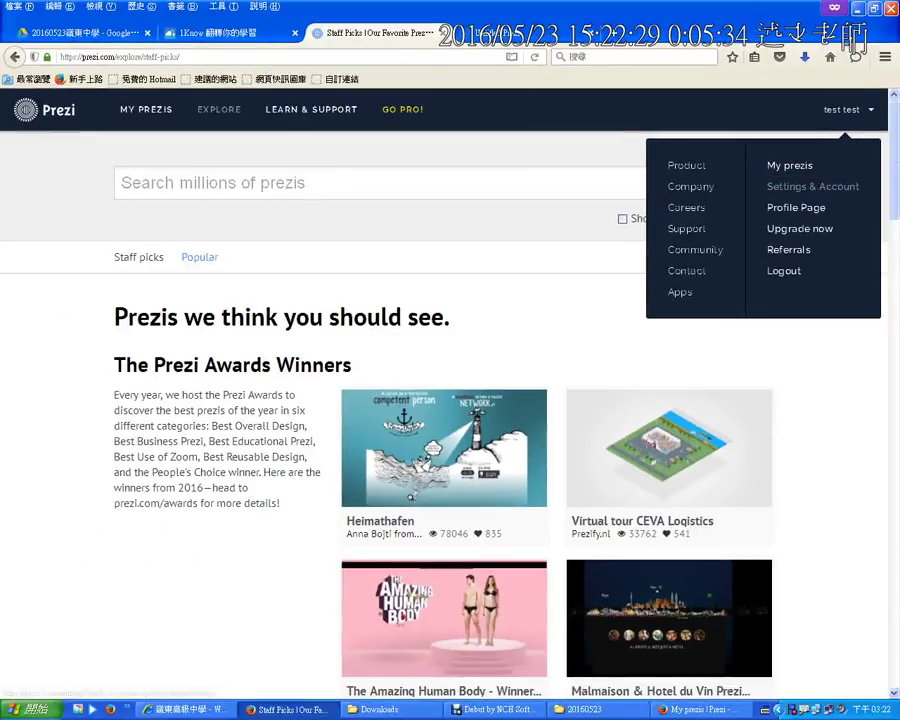
pyautogui.click(745, 187)
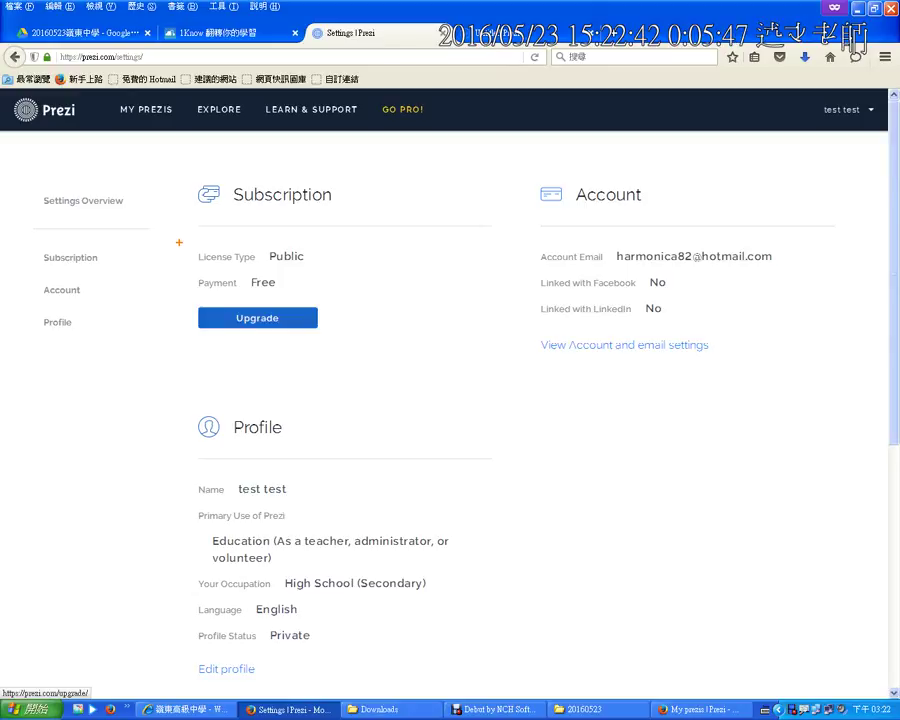
# Open the upgrade plans for the free Public subscription
pyautogui.moveTo(179, 242)
pyautogui.mouseDown()
pyautogui.moveTo(319, 295)
pyautogui.moveTo(335, 331)
pyautogui.mouseUp()
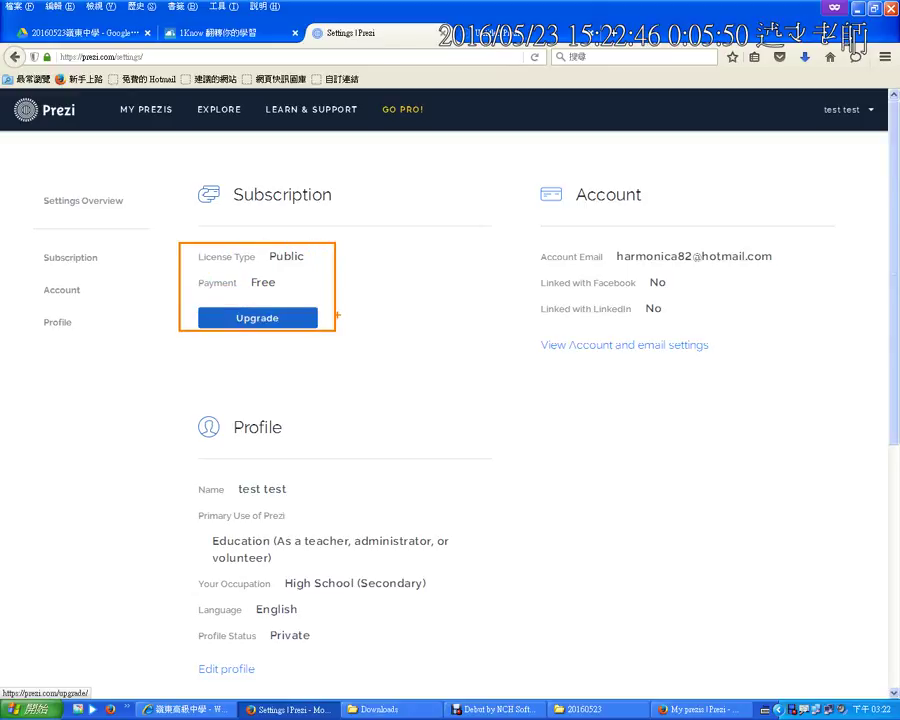
pyautogui.press('Escape')
pyautogui.click(300, 318)
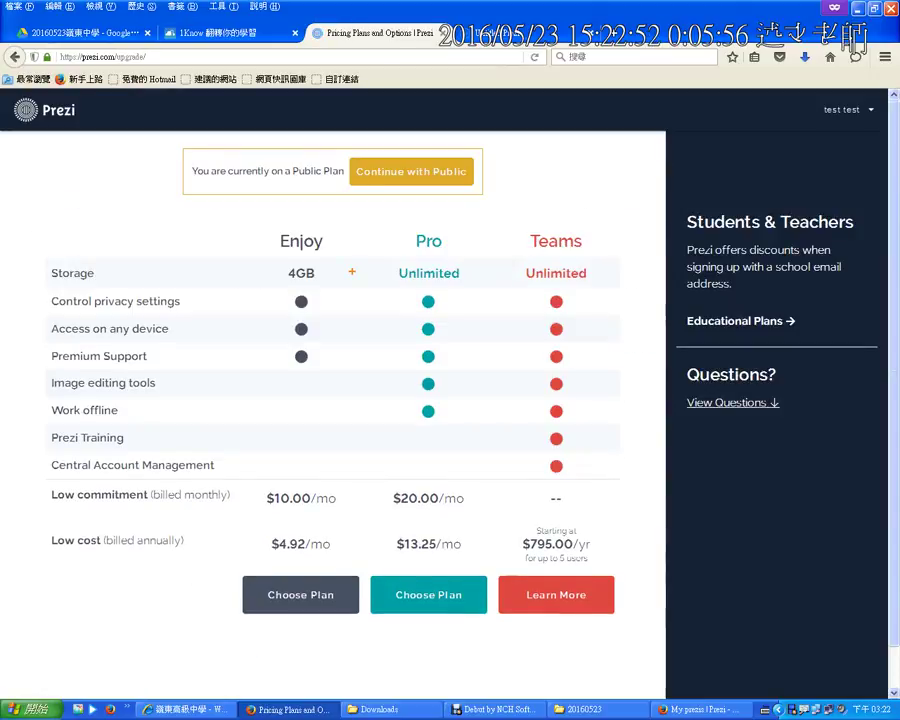
# Review the standard Enjoy, Pro and Teams pricing and open the Educational Plans for students and teachers
pyautogui.moveTo(514, 210)
pyautogui.mouseDown()
pyautogui.moveTo(600, 252)
pyautogui.moveTo(652, 326)
pyautogui.moveTo(722, 334)
pyautogui.moveTo(688, 305)
pyautogui.mouseUp()
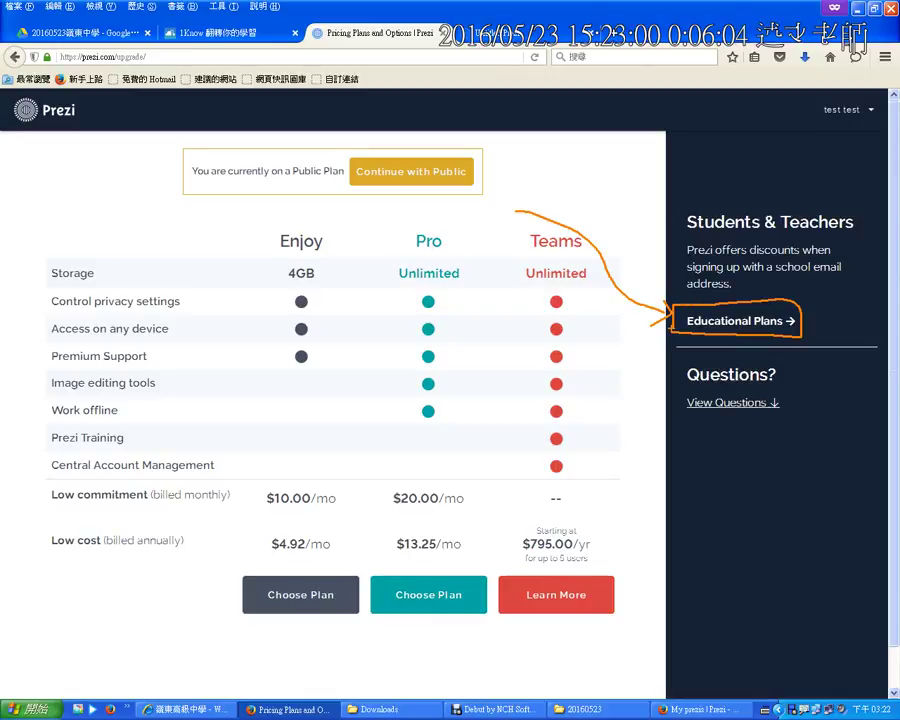
pyautogui.press('Escape')
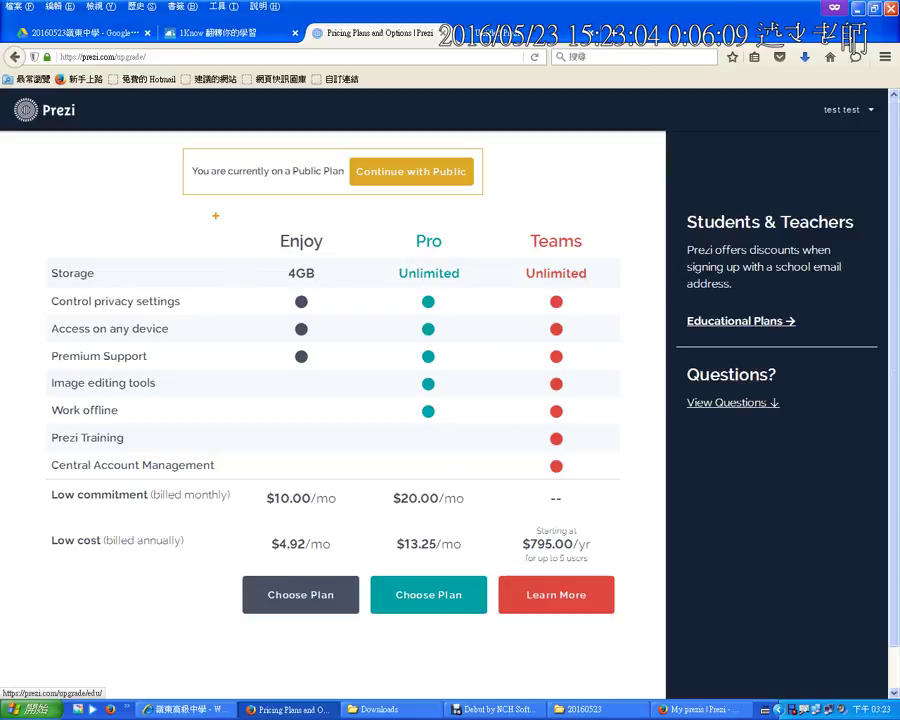
pyautogui.moveTo(217, 216)
pyautogui.mouseDown()
pyautogui.moveTo(461, 475)
pyautogui.moveTo(619, 613)
pyautogui.mouseUp()
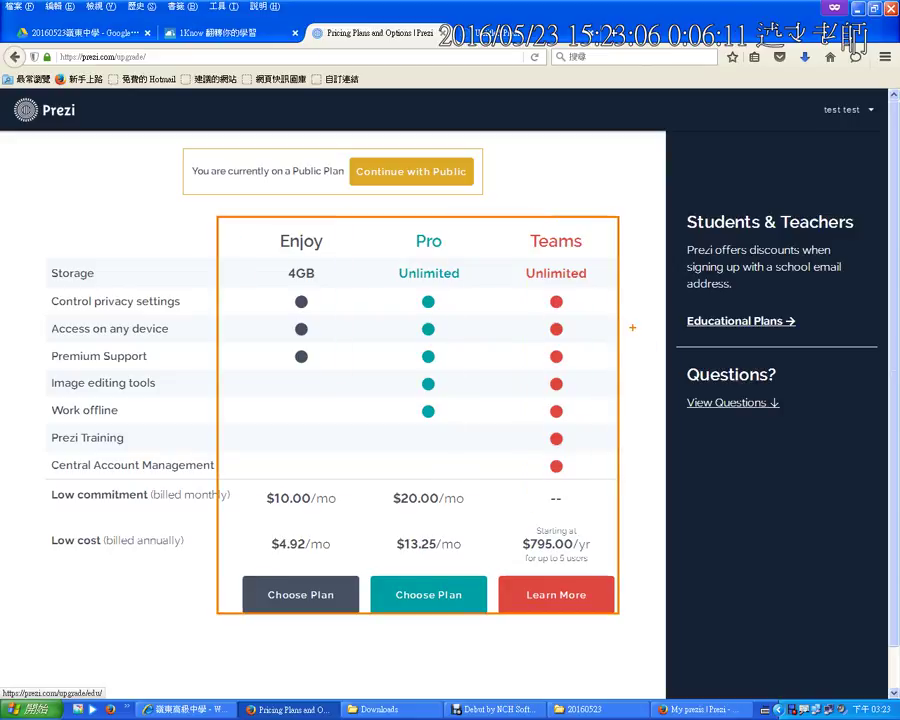
pyautogui.moveTo(668, 318); pyautogui.dragTo(692, 285)
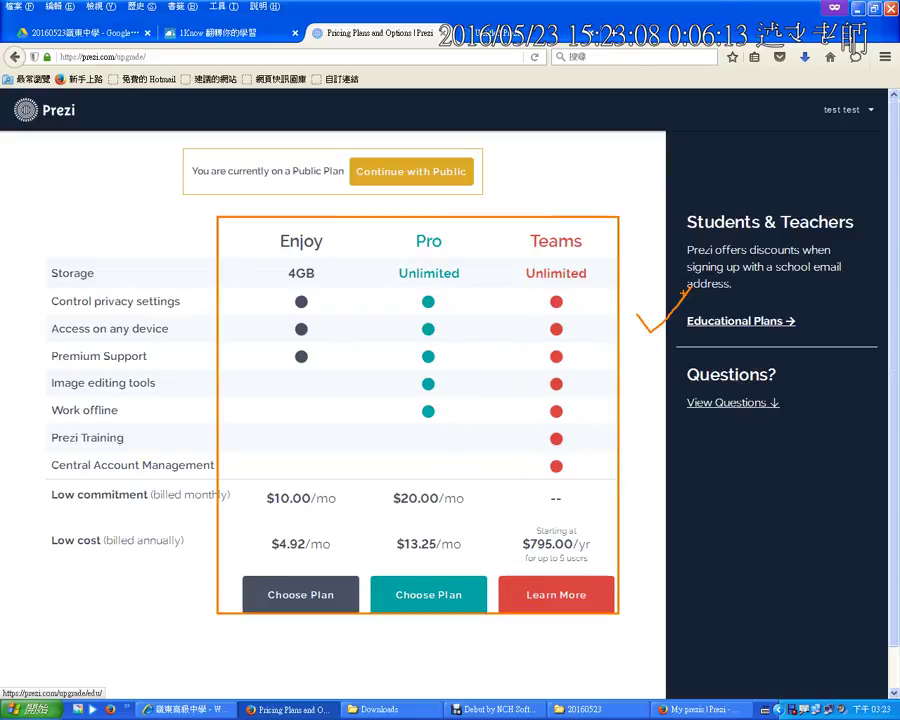
pyautogui.press('Escape')
pyautogui.click(735, 320)
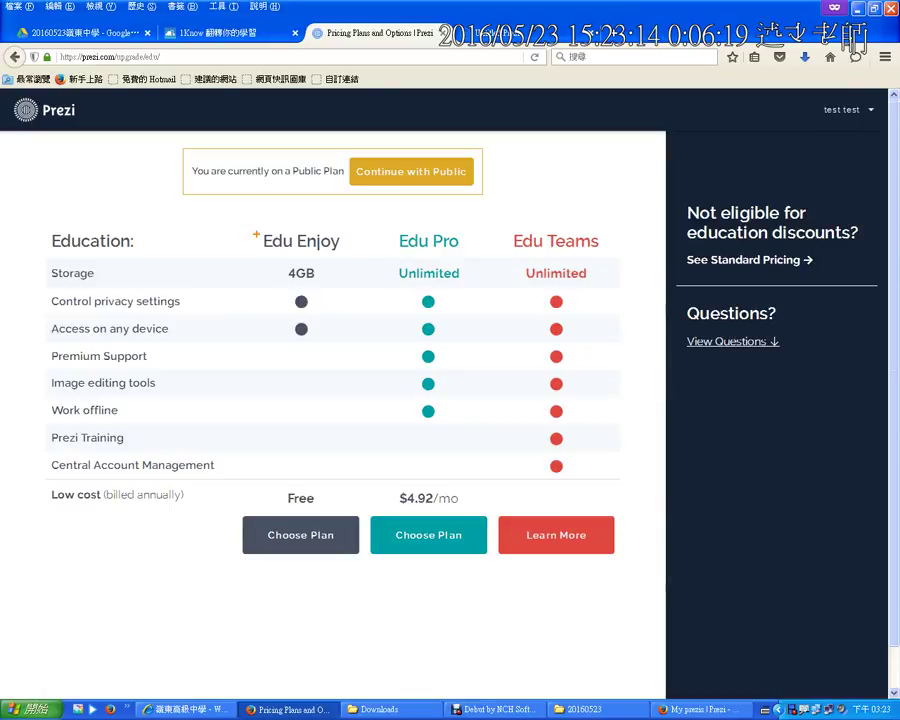
# Choose the free Edu Enjoy plan and place the cursor in the verification form's email field
pyautogui.moveTo(236, 221)
pyautogui.mouseDown()
pyautogui.moveTo(335, 392)
pyautogui.moveTo(368, 514)
pyautogui.moveTo(364, 558)
pyautogui.mouseUp()
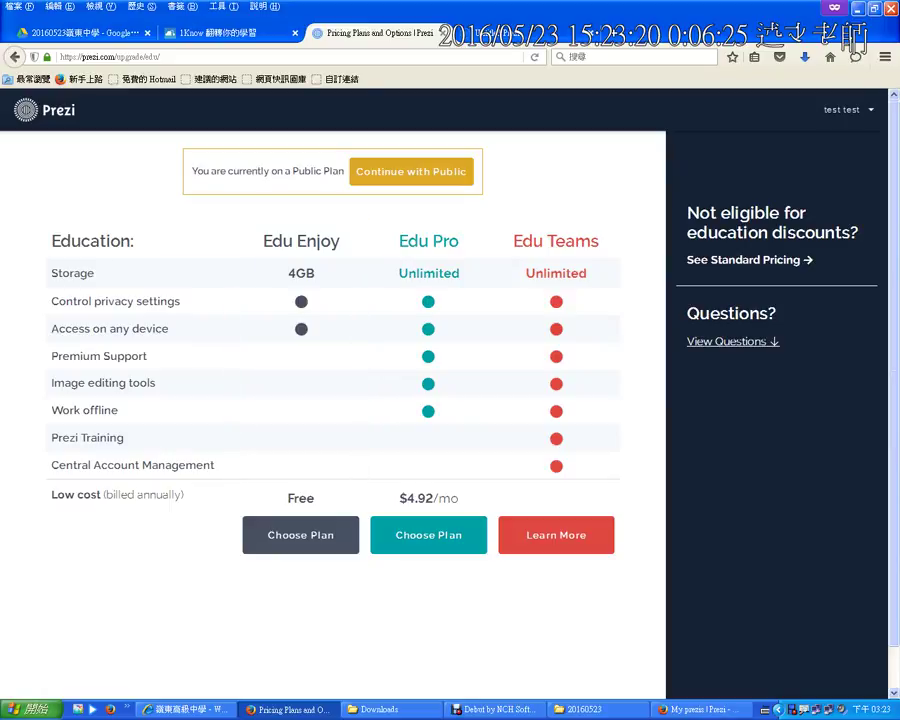
pyautogui.click(300, 535)
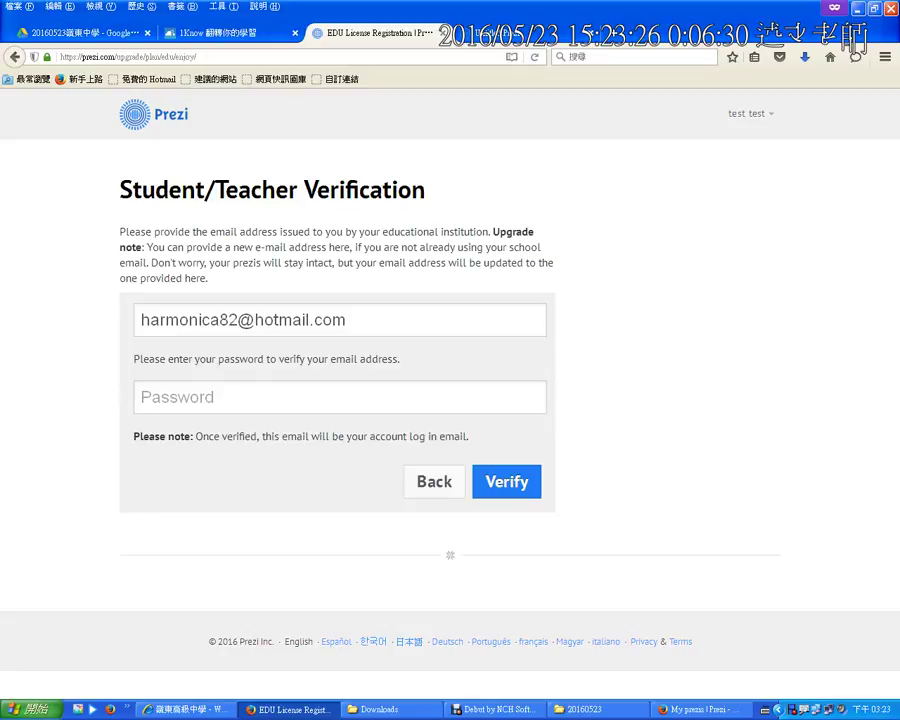
pyautogui.click(346, 320)
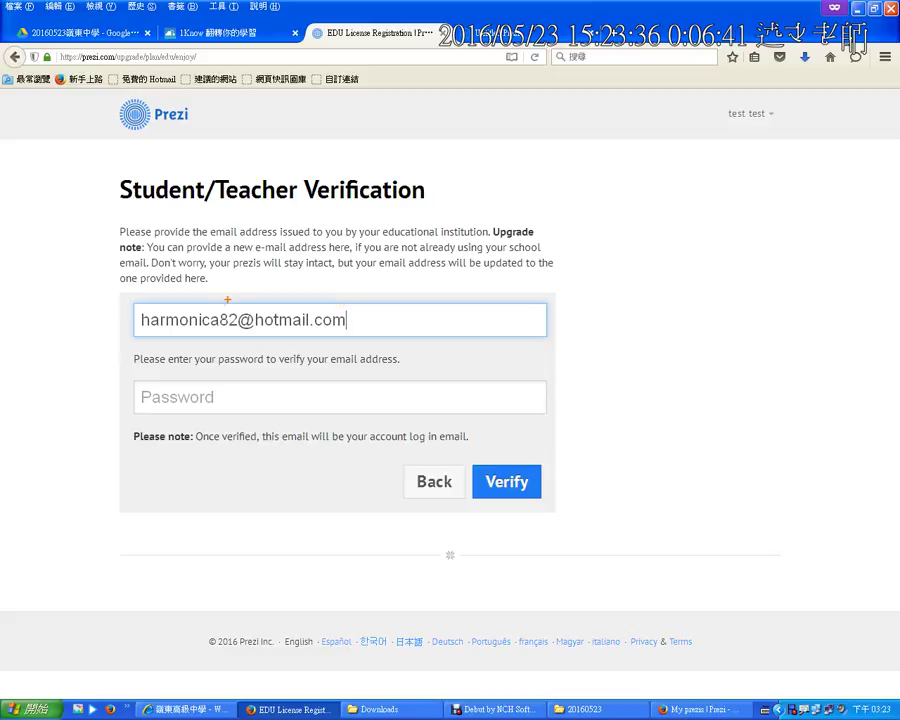
# Examine the Student/Teacher Verification form's school email field, password field and note about the login email
pyautogui.moveTo(245, 277); pyautogui.dragTo(275, 258)
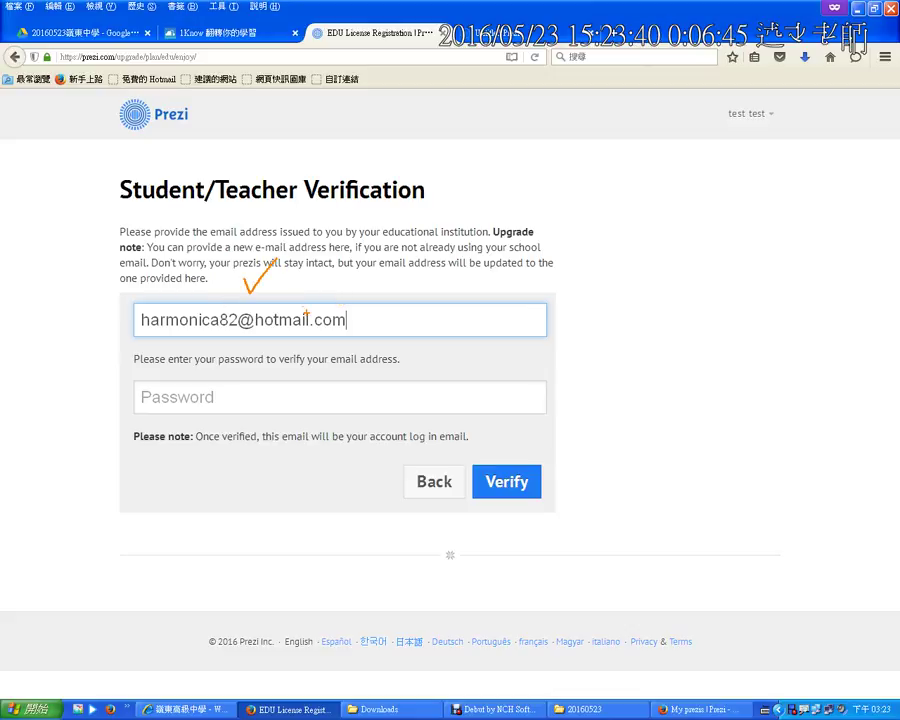
pyautogui.moveTo(352, 327); pyautogui.dragTo(174, 339)
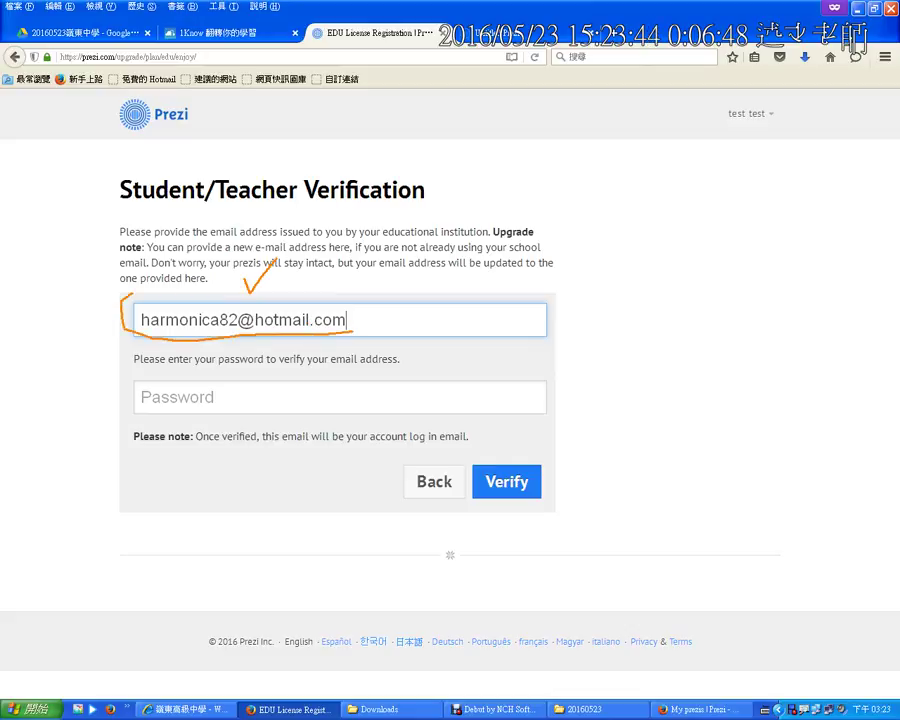
pyautogui.moveTo(124, 298)
pyautogui.mouseDown()
pyautogui.moveTo(316, 292)
pyautogui.moveTo(350, 322)
pyautogui.mouseUp()
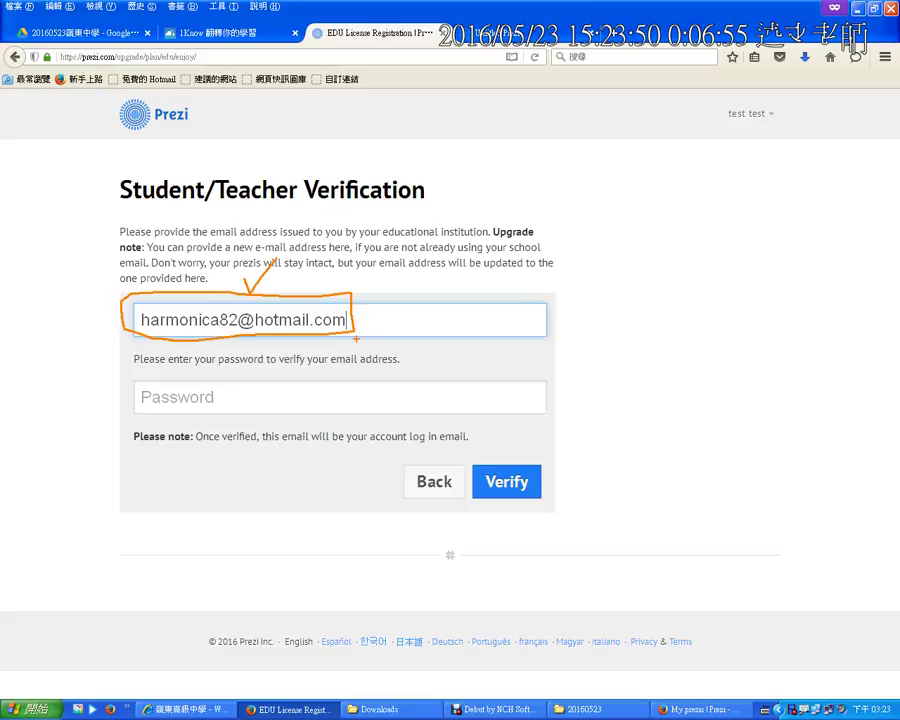
pyautogui.moveTo(212, 413)
pyautogui.mouseDown()
pyautogui.moveTo(135, 406)
pyautogui.moveTo(165, 378)
pyautogui.moveTo(218, 392)
pyautogui.mouseUp()
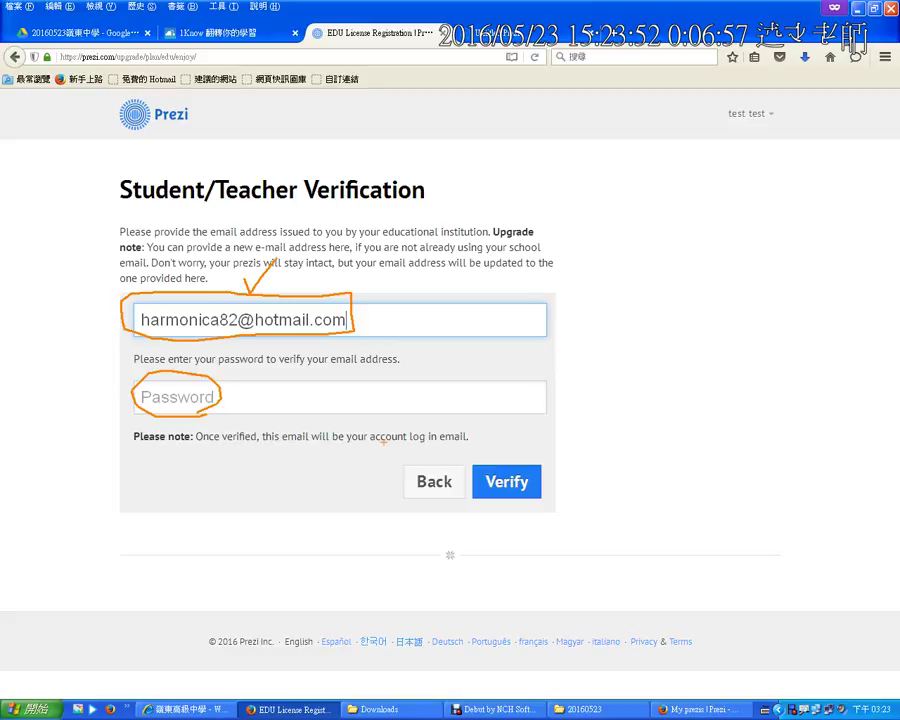
pyautogui.moveTo(476, 437); pyautogui.dragTo(528, 418)
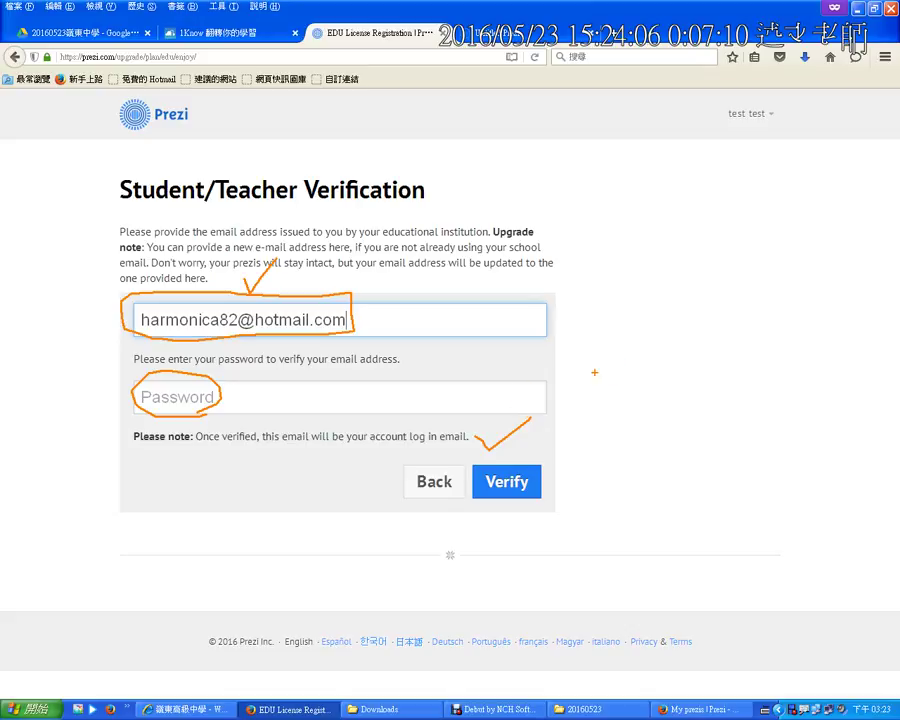
pyautogui.press('Escape')
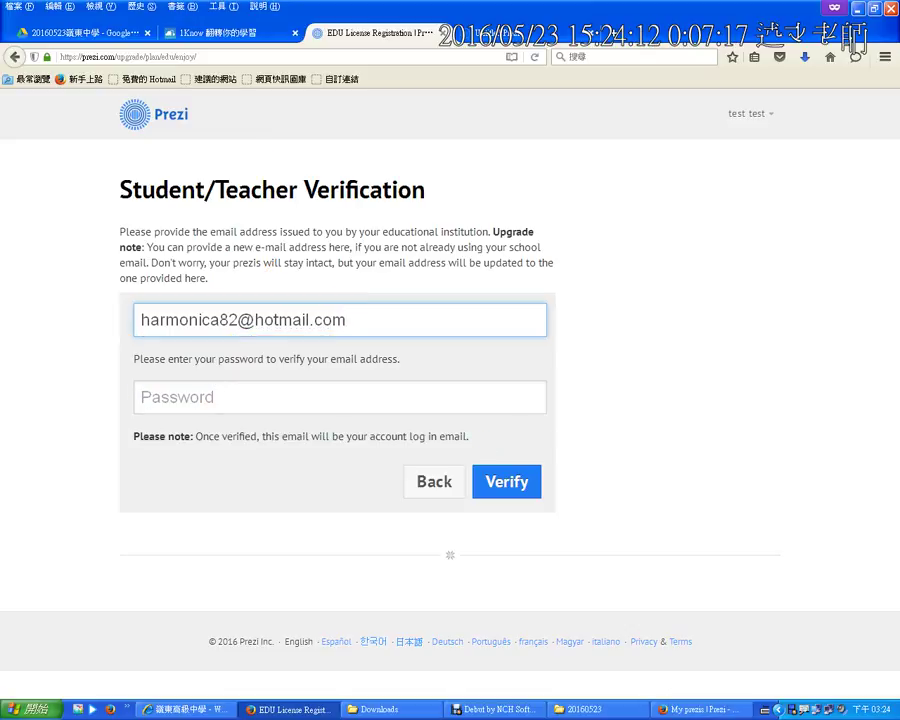
# Switch to the browser window with the existing education account and check the license type on its Settings & Account page
pyautogui.hotkey('alt', 'Tab')
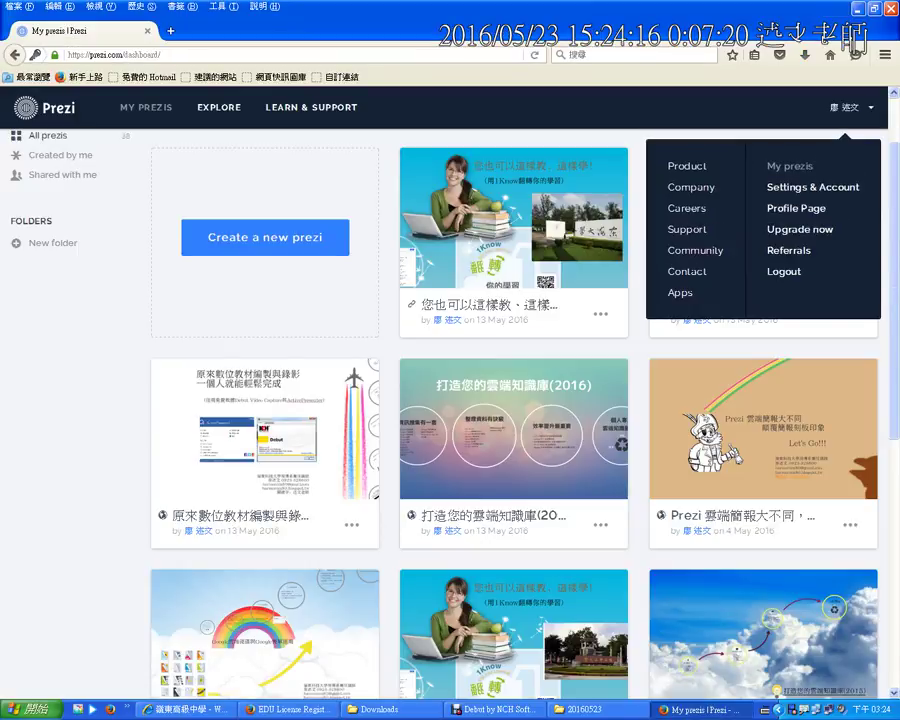
pyautogui.click(813, 187)
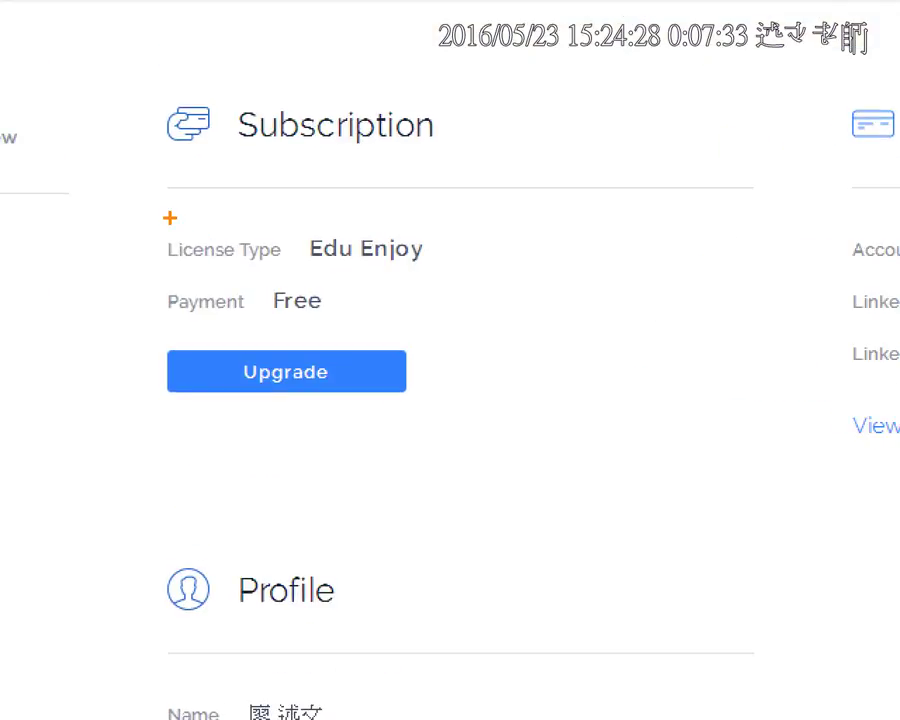
pyautogui.moveTo(153, 212)
pyautogui.mouseDown()
pyautogui.moveTo(161, 249)
pyautogui.moveTo(437, 279)
pyautogui.mouseUp()
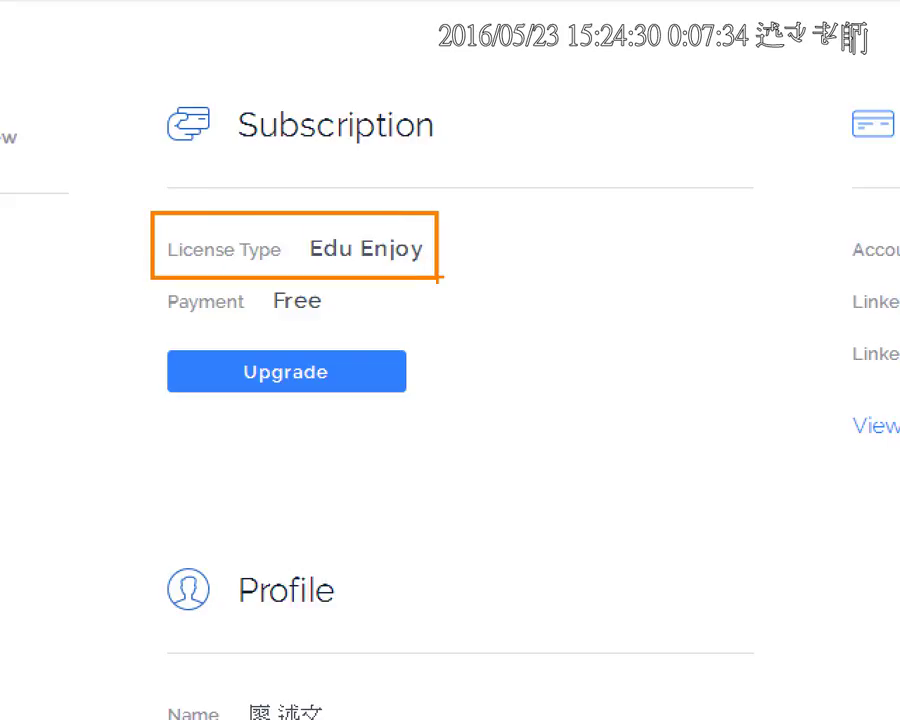
pyautogui.moveTo(353, 308); pyautogui.dragTo(442, 292)
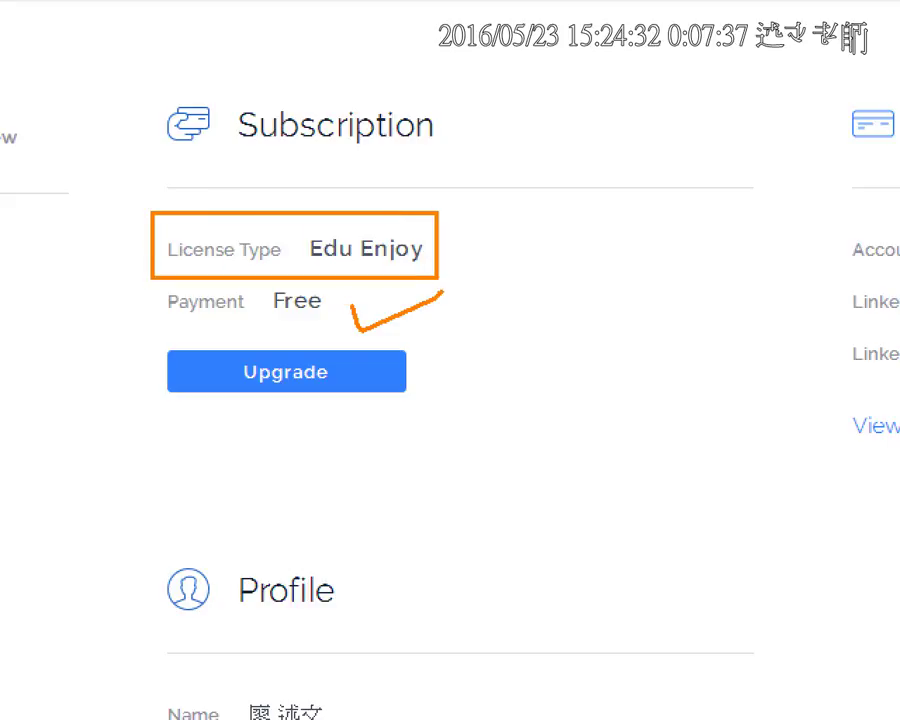
pyautogui.press('Escape')
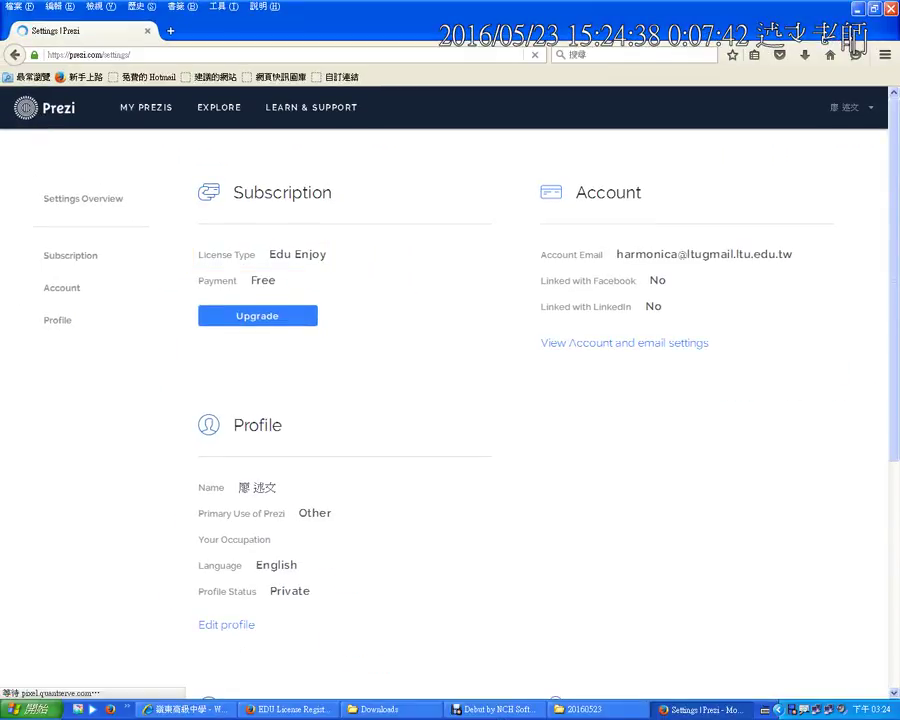
# Switch back to the test account's browser window and return to the standard upgrade plans page with the Educational Plans link
pyautogui.click(848, 107)
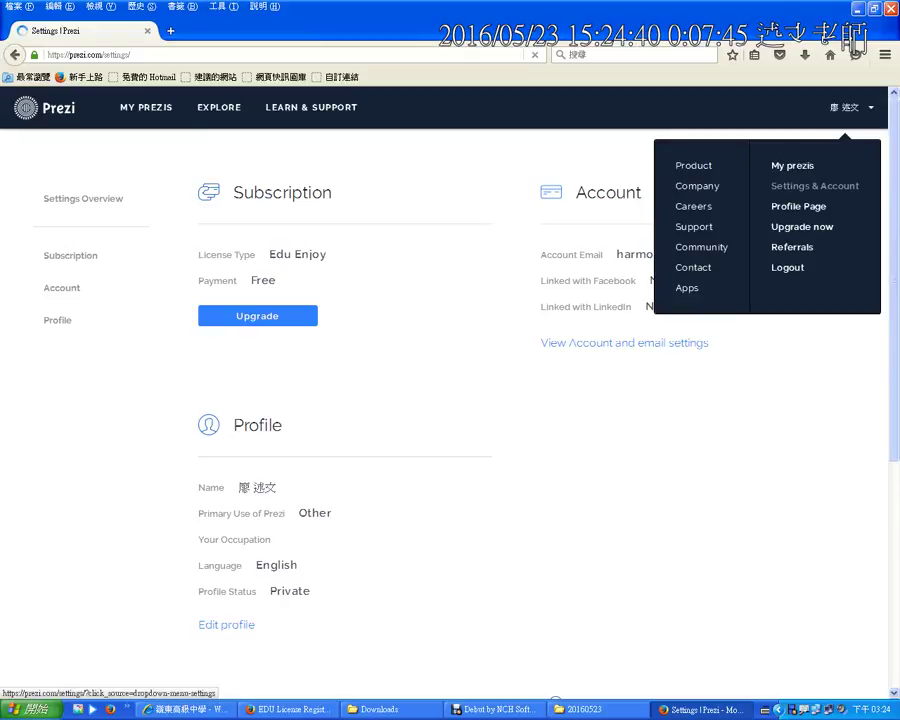
pyautogui.hotkey('alt', 'Tab')
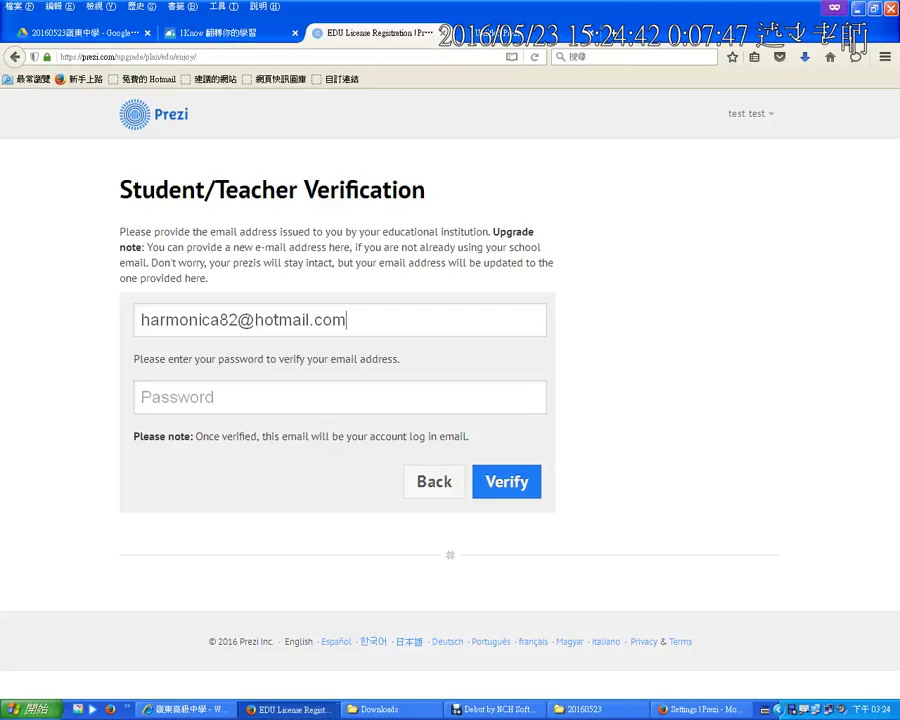
pyautogui.press('F5')
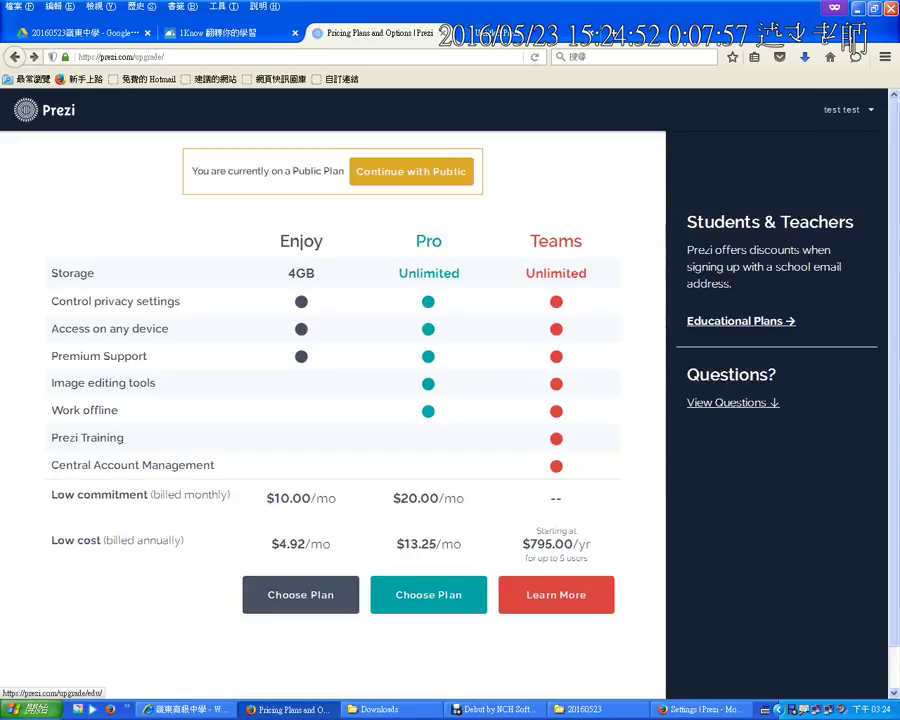
pyautogui.moveTo(679, 307); pyautogui.dragTo(814, 333)
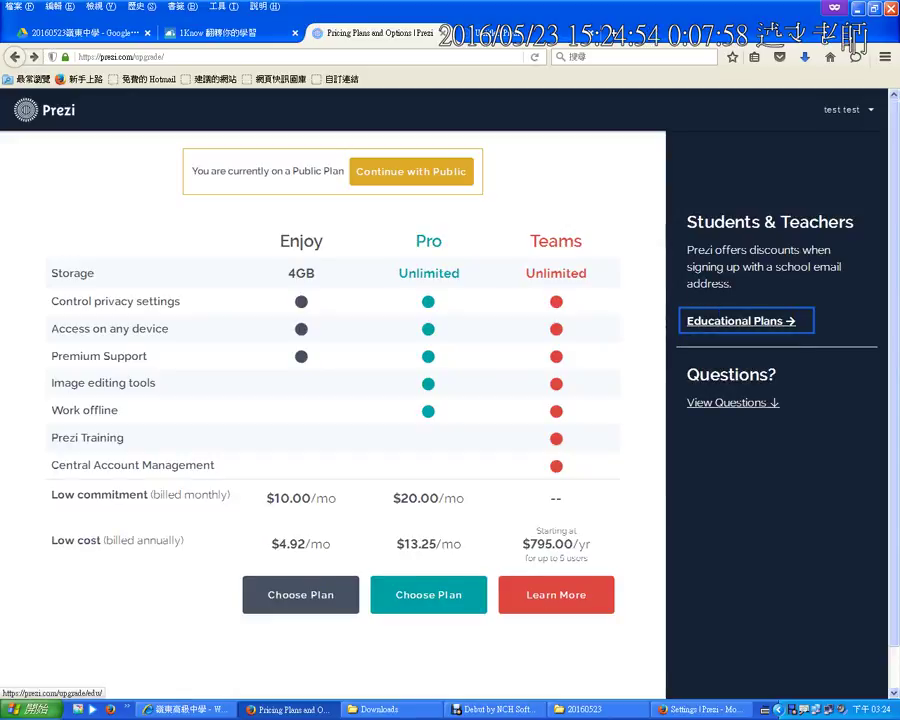